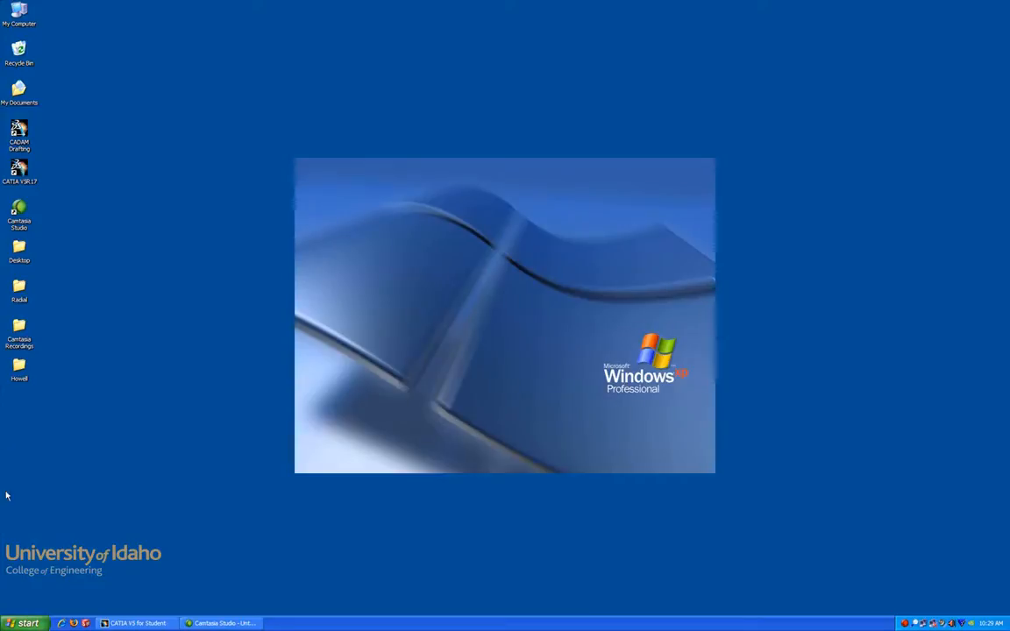
- Switch to CATIA V5, create a new hybrid-design part named Part1 in the Sketcher workbench and open a sketch on the yz plane
{"action": "left_click", "coordinate": [22, 623]}
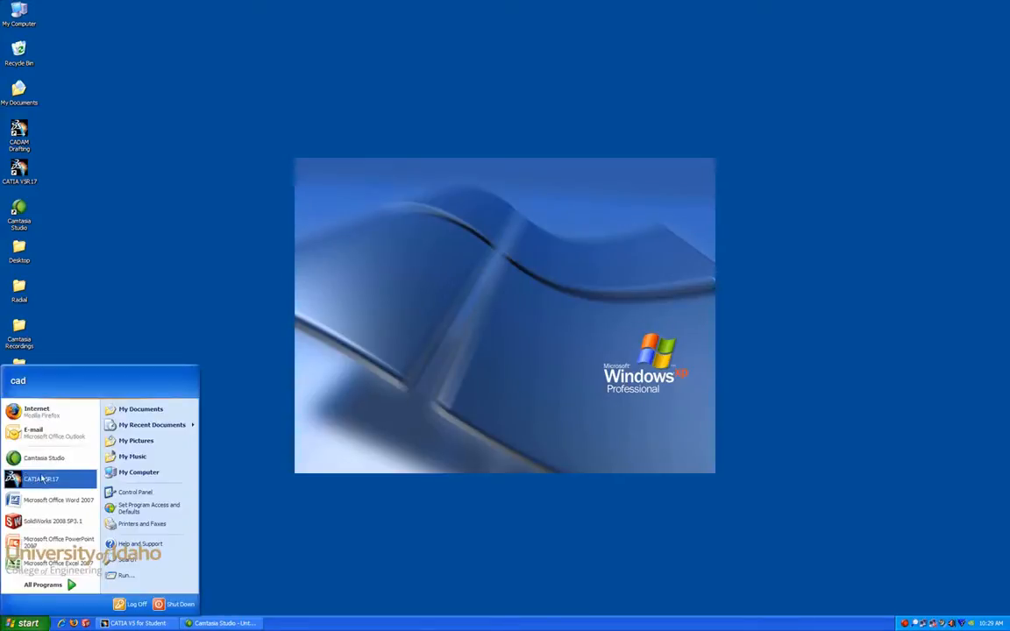
{"action": "left_click", "coordinate": [246, 531]}
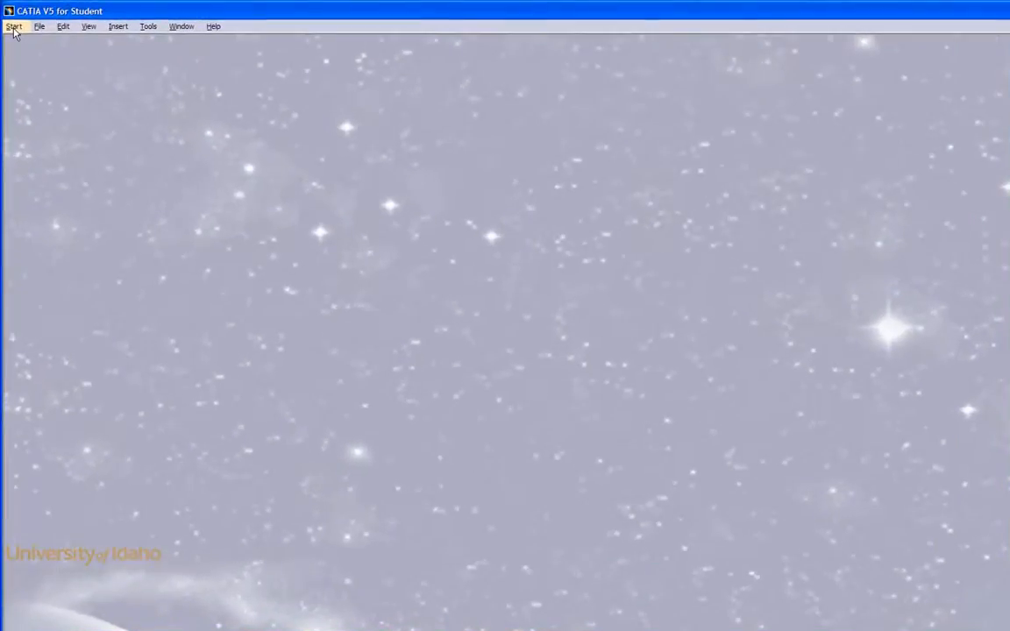
{"action": "left_click", "coordinate": [12, 21]}
{"action": "mouse_move", "coordinate": [32, 56]}
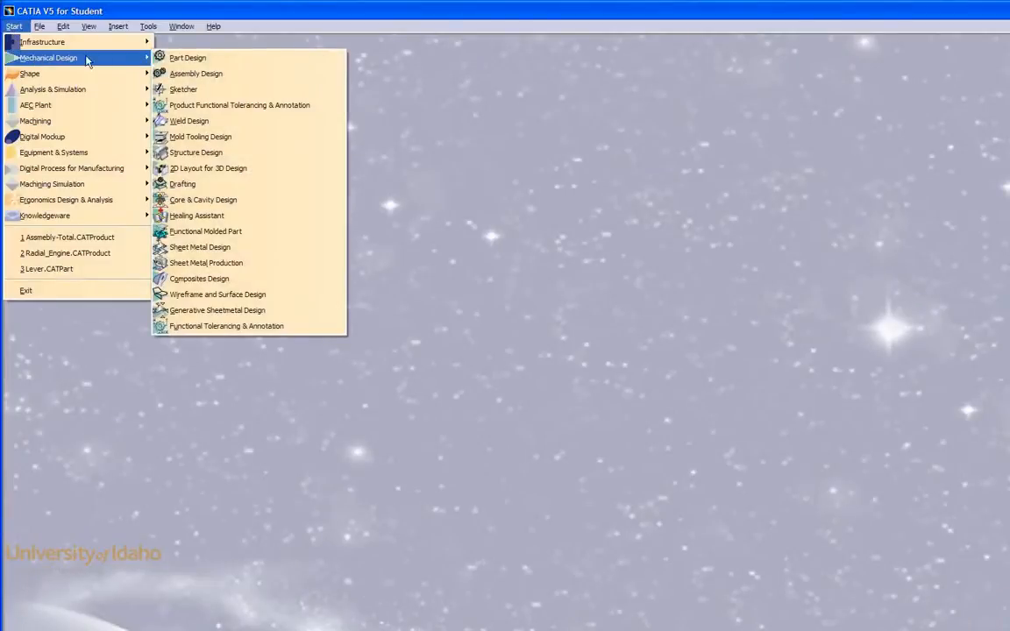
{"action": "left_click", "coordinate": [190, 89]}
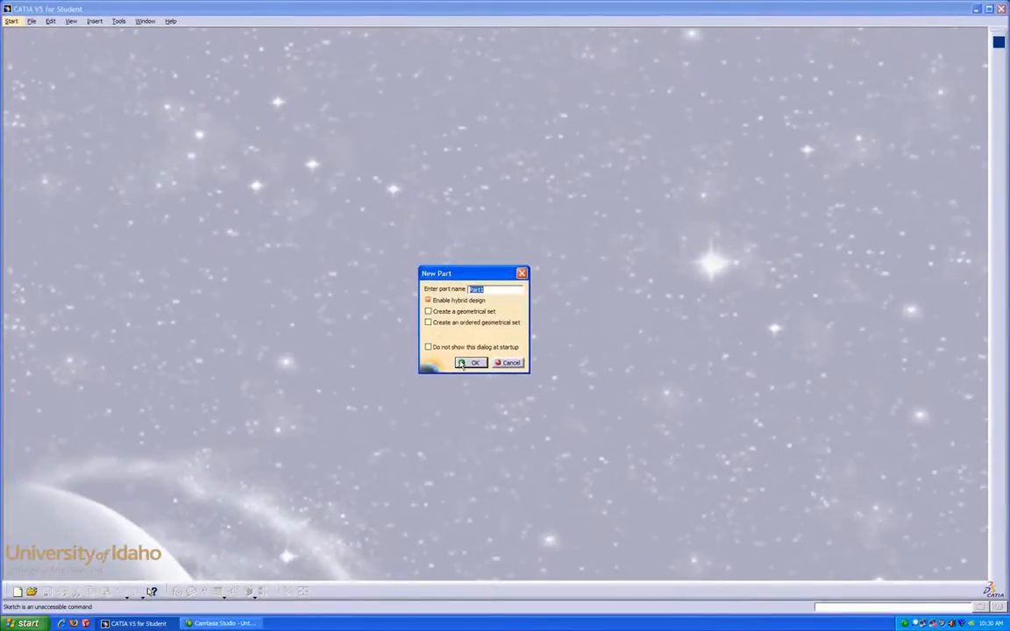
{"action": "left_click", "coordinate": [470, 363]}
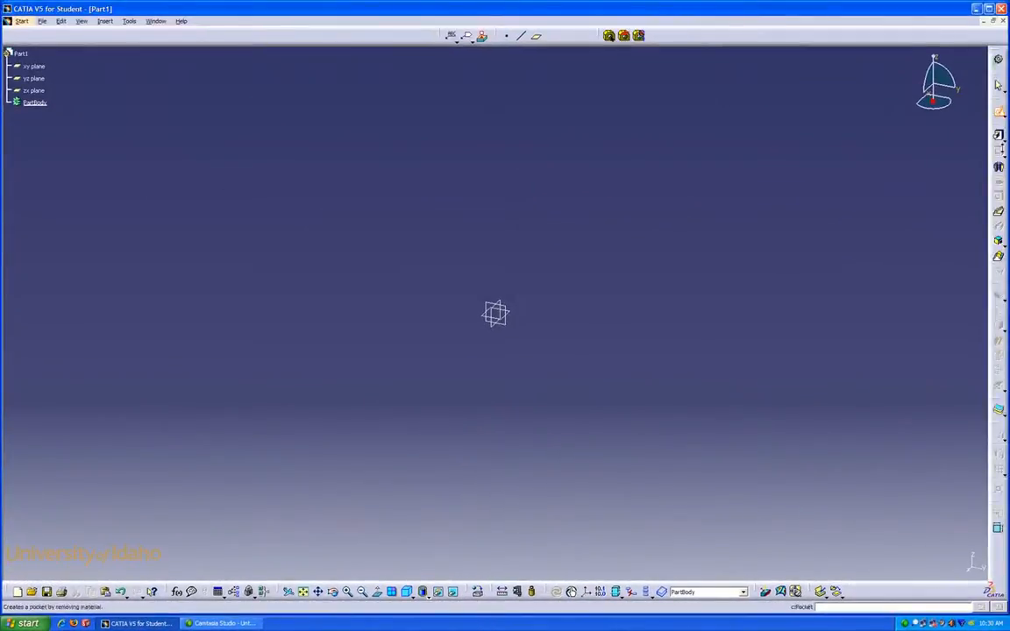
{"action": "left_click", "coordinate": [999, 113]}
{"action": "left_click", "coordinate": [491, 307]}
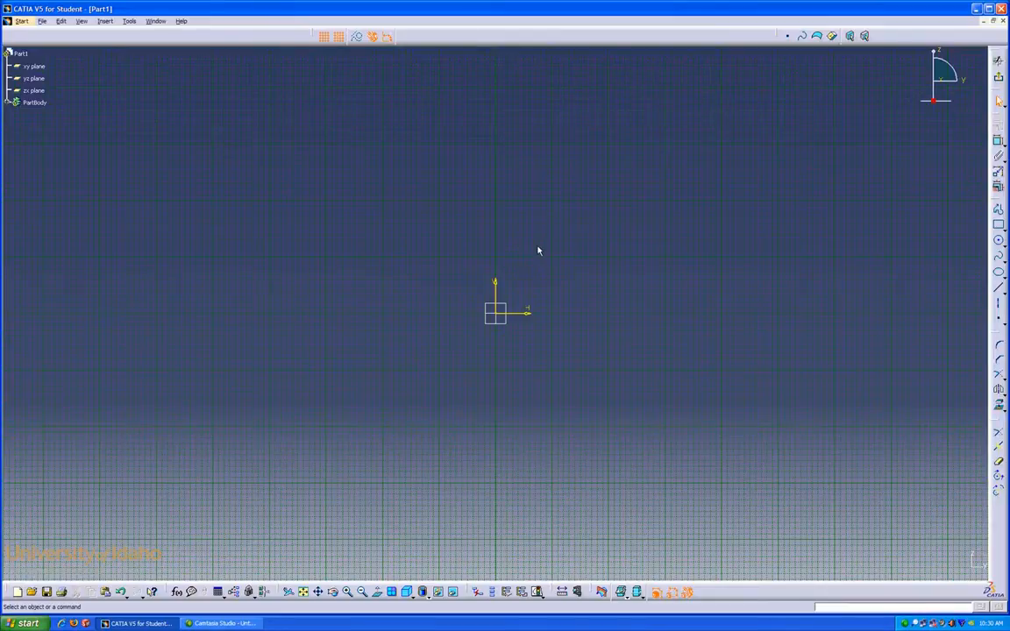
{"action": "mouse_move", "coordinate": [537, 246]}
{"action": "middle_mouse_down"}
{"action": "mouse_move", "coordinate": [309, 282]}
{"action": "mouse_move", "coordinate": [775, 291]}
{"action": "mouse_move", "coordinate": [505, 218]}
{"action": "mouse_move", "coordinate": [538, 249]}
{"action": "middle_mouse_up"}
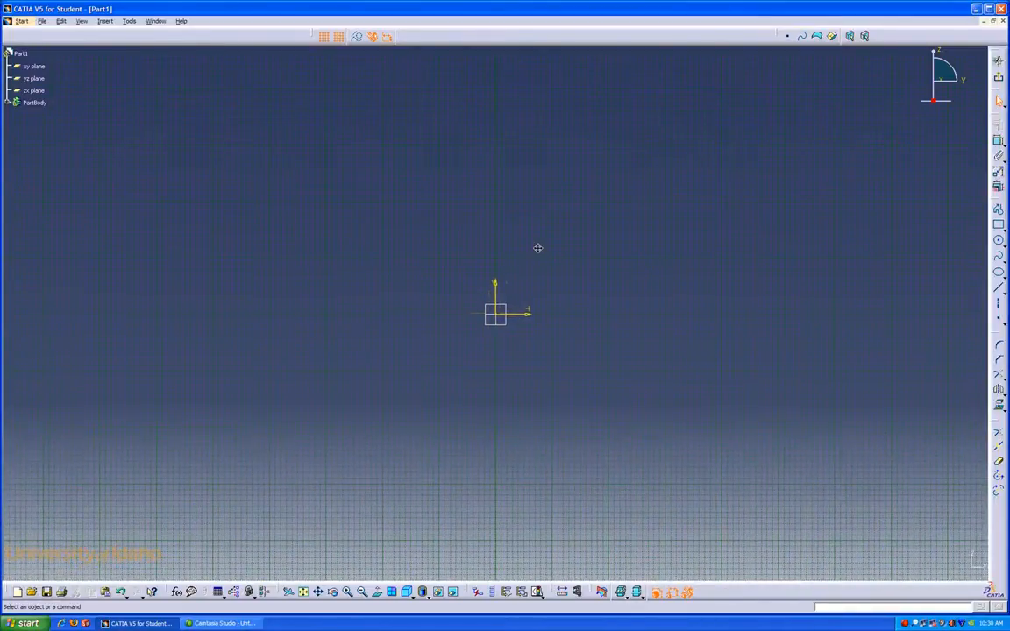
{"action": "left_click", "coordinate": [574, 301]}
{"action": "mouse_move", "coordinate": [575, 301]}
{"action": "middle_mouse_down"}
{"action": "mouse_move", "coordinate": [572, 175]}
{"action": "mouse_move", "coordinate": [573, 338]}
{"action": "mouse_move", "coordinate": [574, 264]}
{"action": "middle_mouse_up"}
{"action": "middle_click_drag", "start_coordinate": [697, 273], "coordinate": [410, 390]}
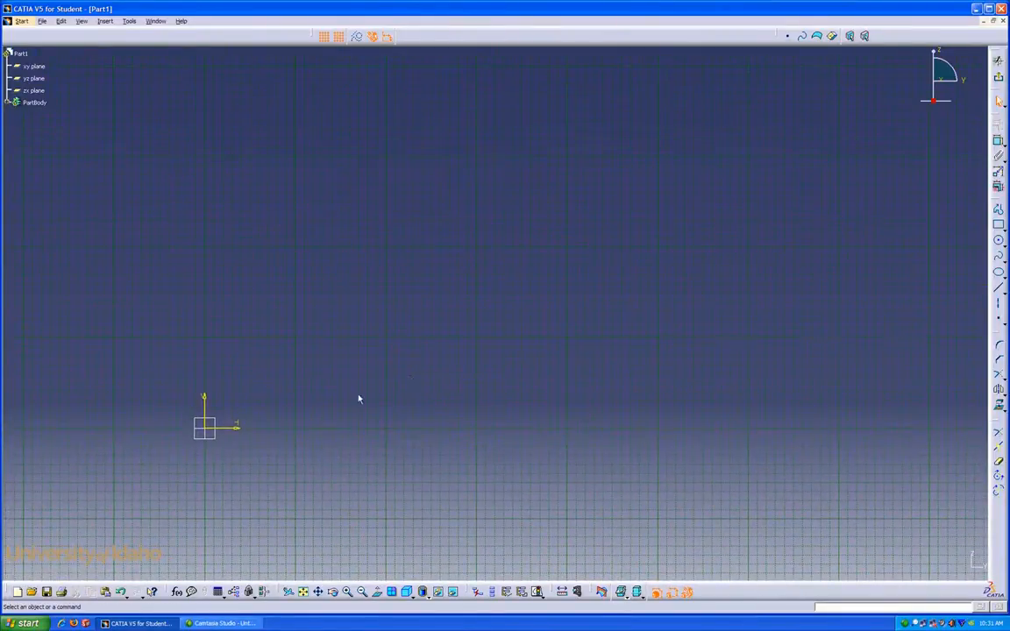
{"action": "middle_click", "coordinate": [210, 433]}
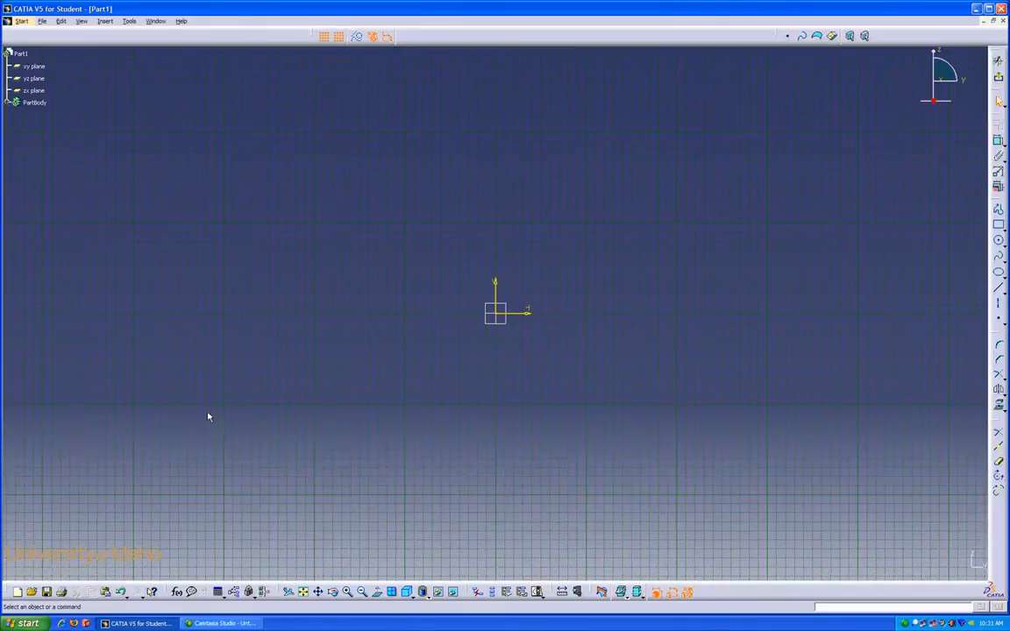
{"action": "mouse_move", "coordinate": [589, 303]}
{"action": "middle_mouse_down"}
{"action": "mouse_move", "coordinate": [457, 367]}
{"action": "mouse_move", "coordinate": [452, 406]}
{"action": "mouse_move", "coordinate": [514, 419]}
{"action": "mouse_move", "coordinate": [506, 428]}
{"action": "middle_mouse_up"}
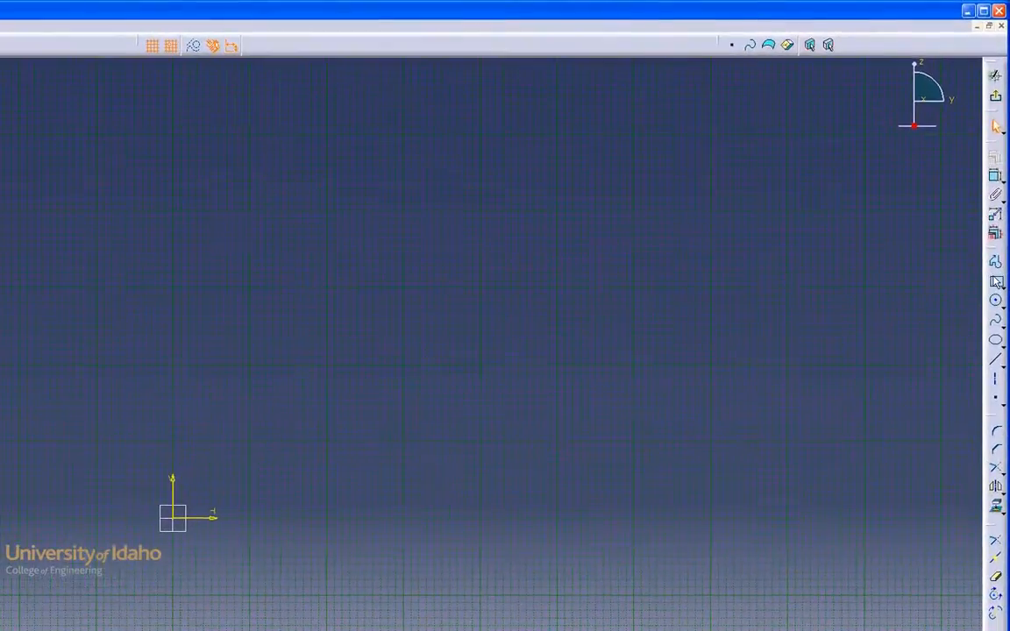
- Start the Rectangle command and consult its help page on creating rectangles, closing the documentation after reading
{"action": "left_click", "coordinate": [997, 283]}
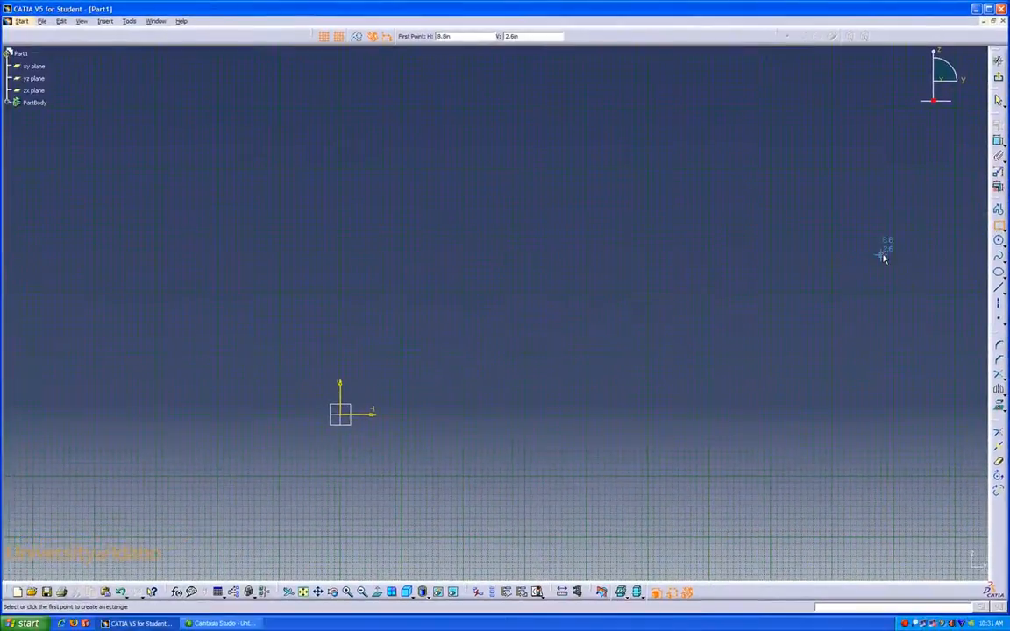
{"action": "key", "text": "F1"}
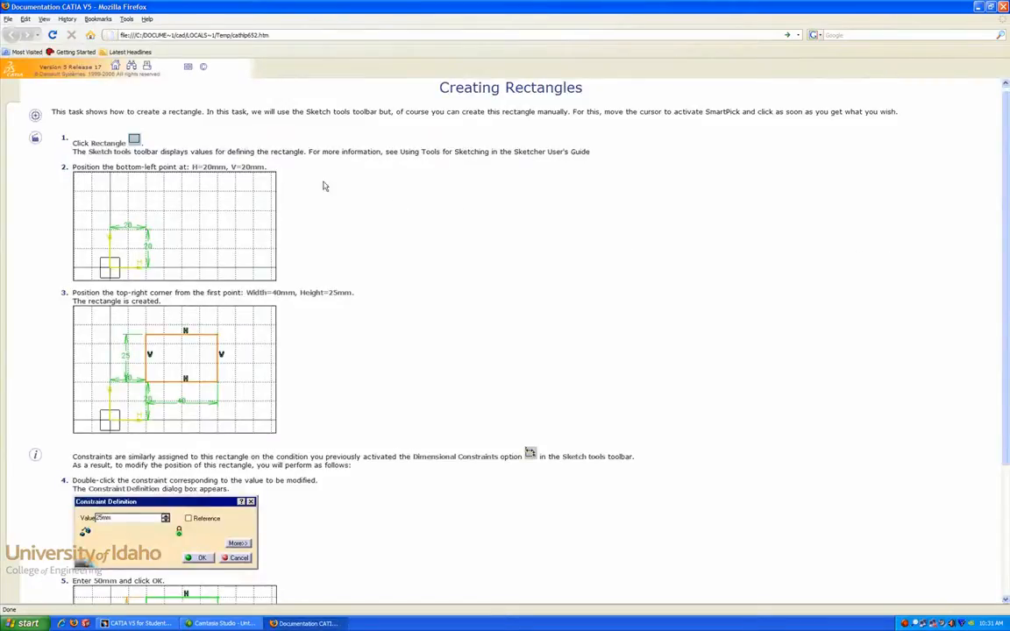
{"action": "left_click_drag", "start_coordinate": [90, 143], "coordinate": [127, 143]}
{"action": "left_click", "coordinate": [1004, 6]}
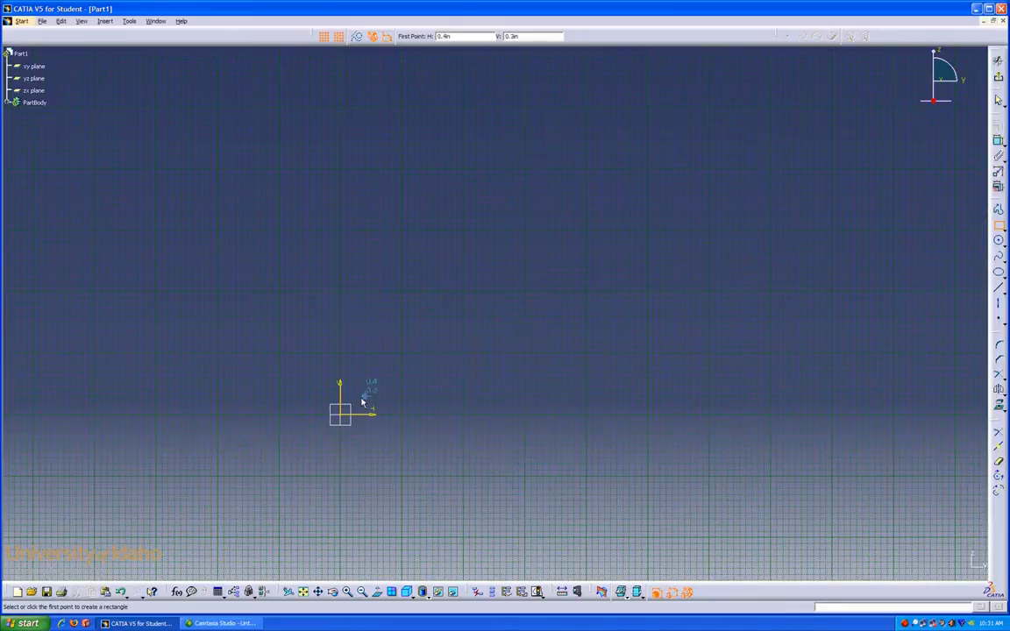
- Sketch a rectangle about 4 by 2 in from the origin and a square about 2 by 2 in above it, aligned to the vertical axis
{"action": "left_click", "coordinate": [340, 415]}
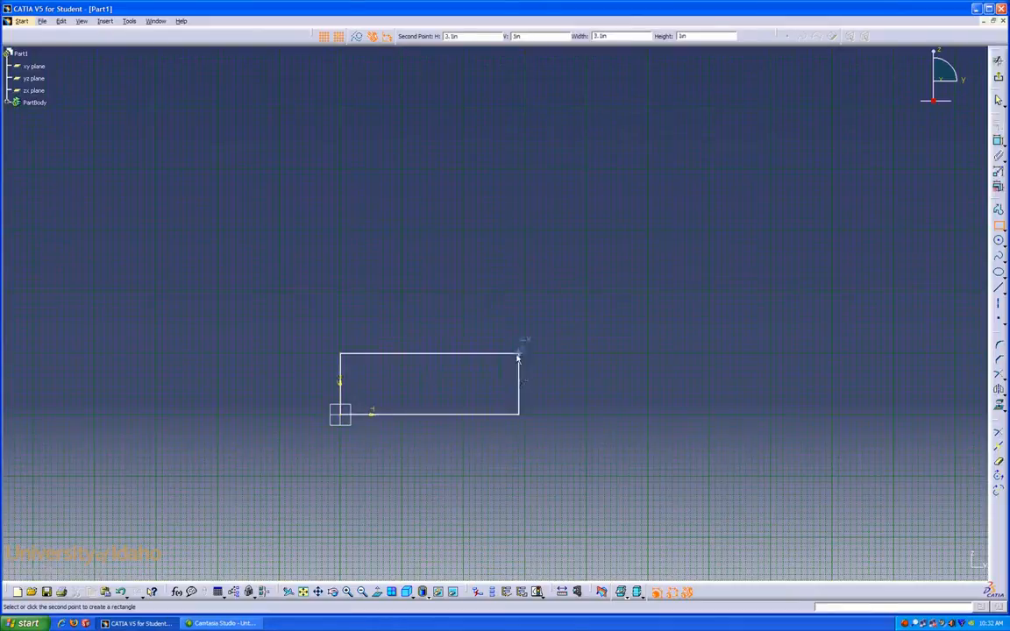
{"action": "left_click", "coordinate": [588, 295]}
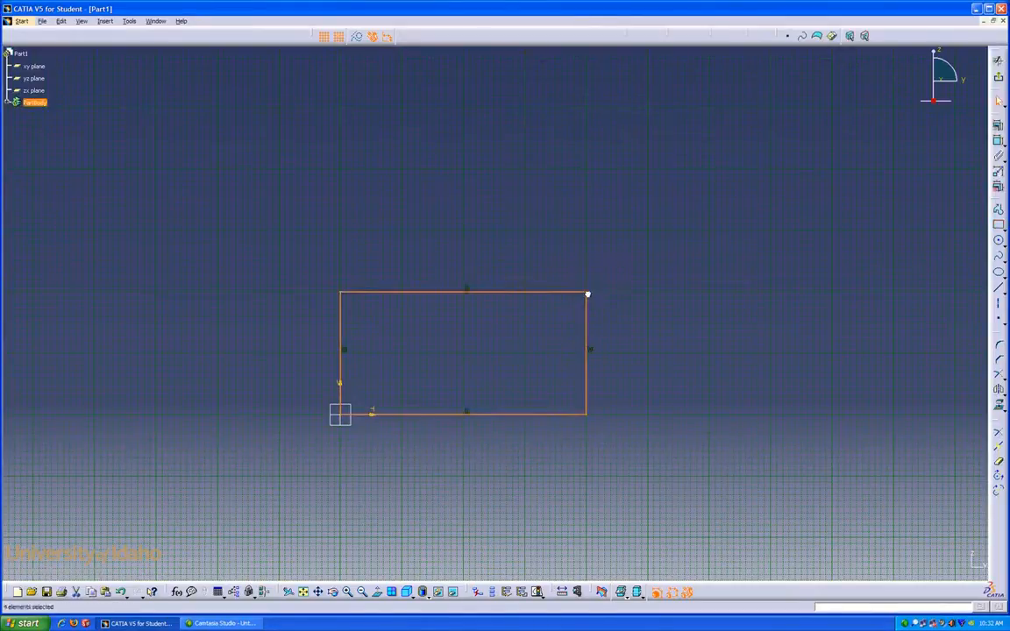
{"action": "left_click", "coordinate": [998, 226]}
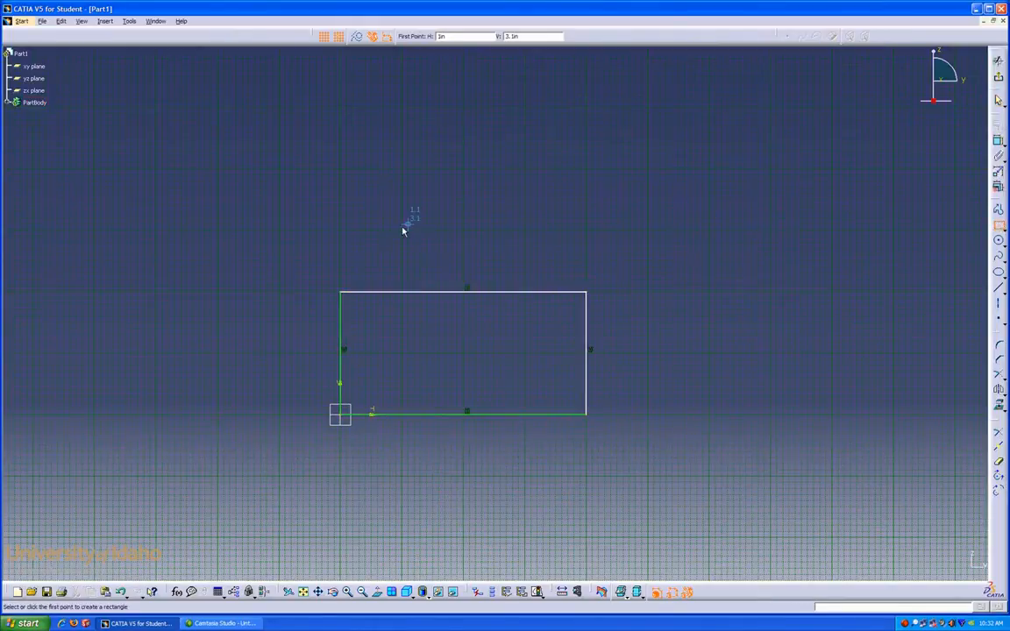
{"action": "left_click", "coordinate": [340, 230]}
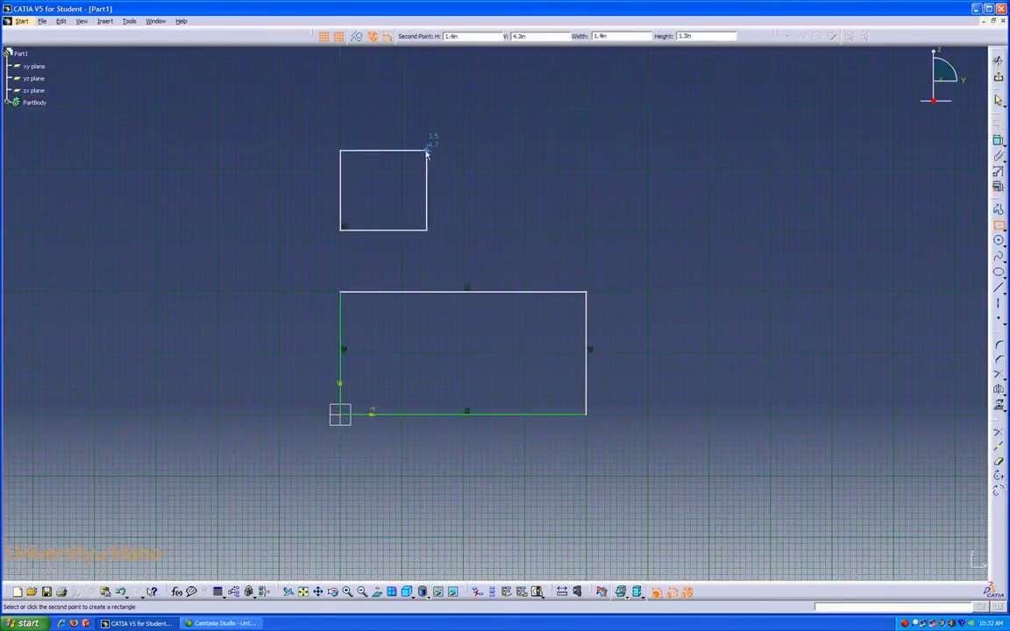
{"action": "left_click", "coordinate": [463, 108]}
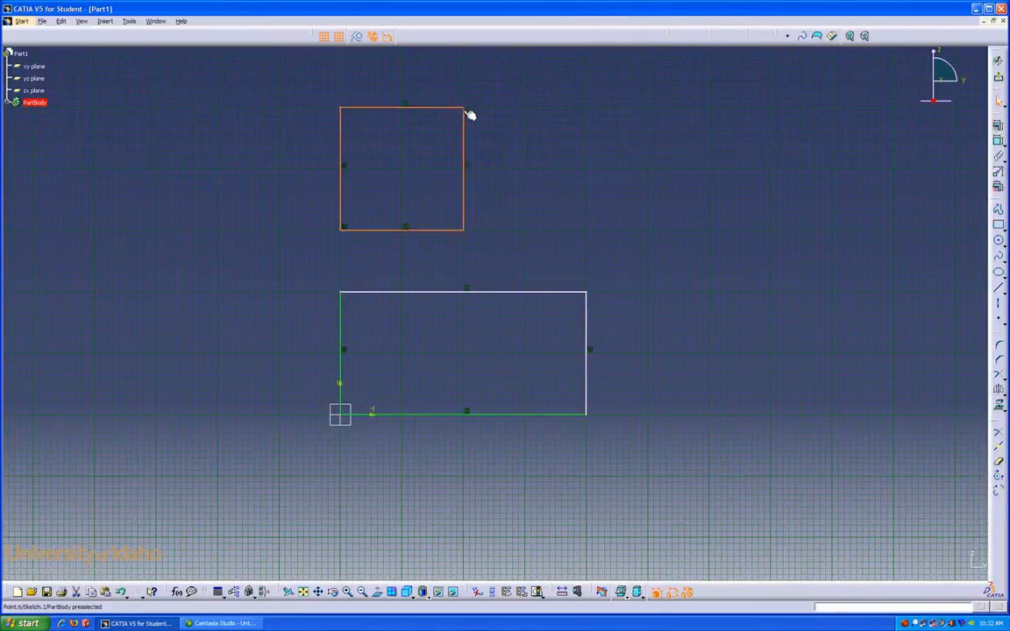
{"action": "left_click", "coordinate": [528, 180]}
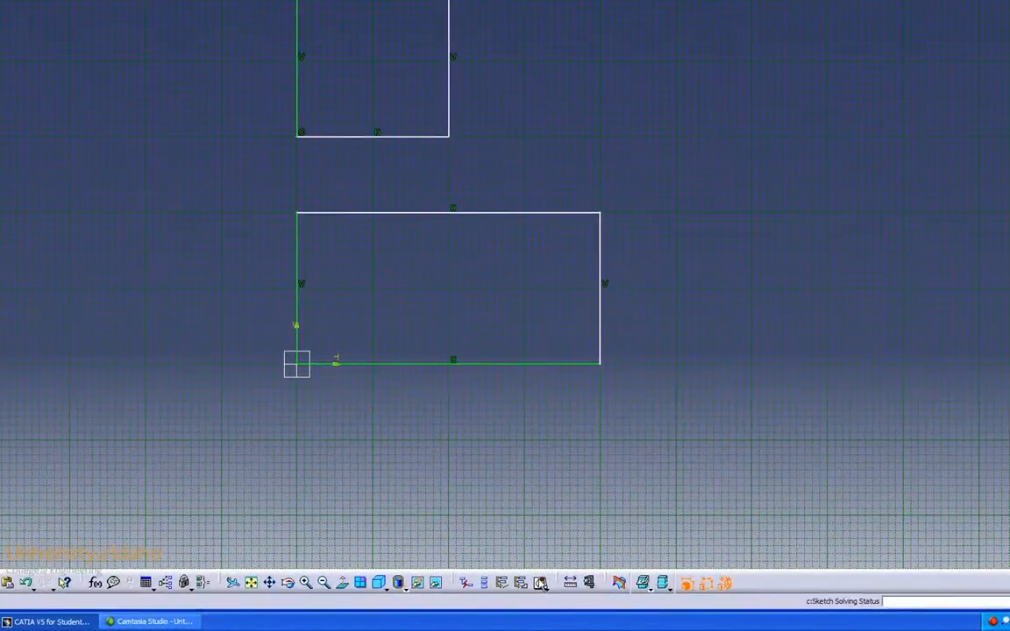
- Check the sketch solving status and examine the detailed sketch analysis of the geometry and constraints
{"action": "left_click", "coordinate": [540, 583]}
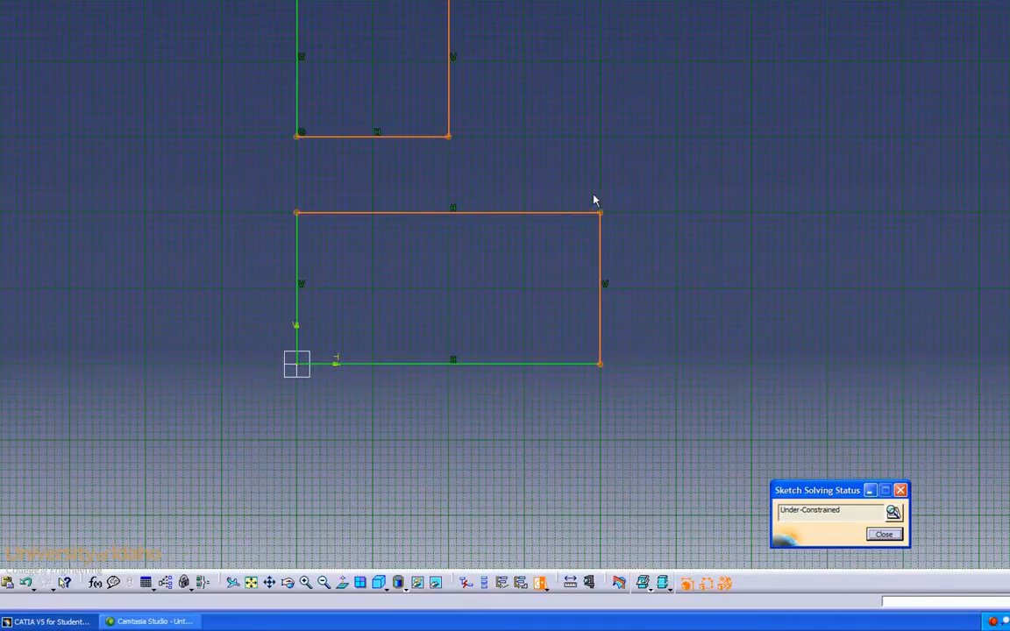
{"action": "left_click", "coordinate": [894, 515]}
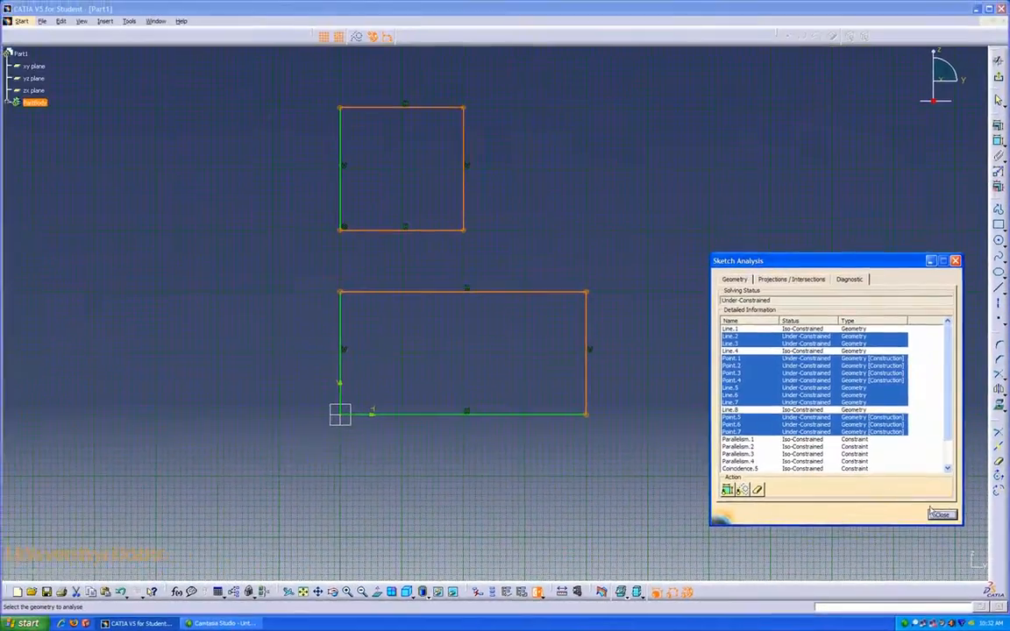
{"action": "left_click", "coordinate": [940, 516]}
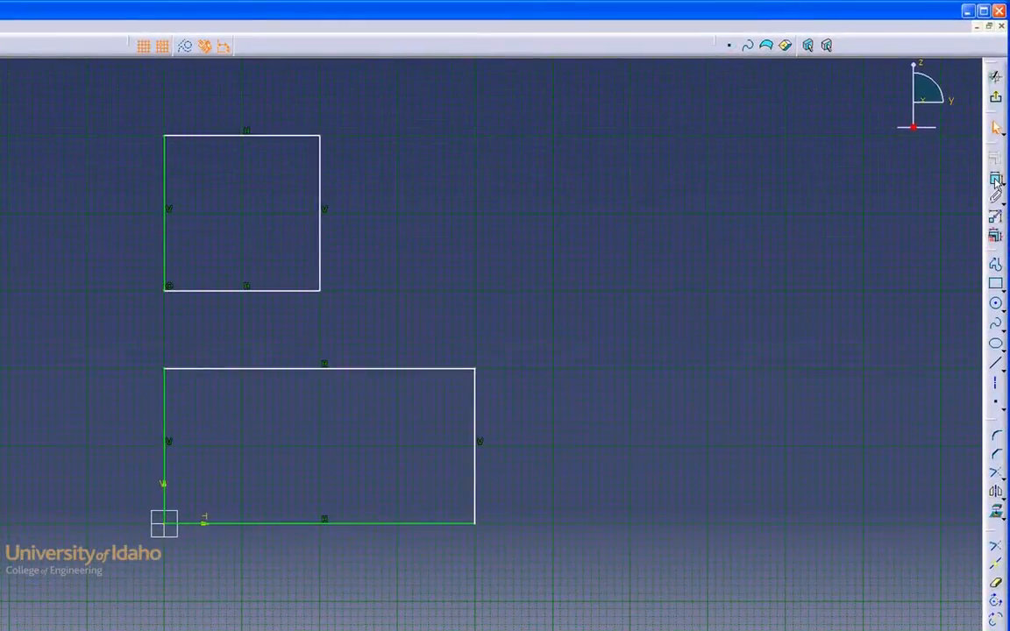
- Dimension the lower rectangle's height on its outer side and its width below the bottom edge
{"action": "left_click", "coordinate": [996, 180]}
{"action": "left_click_drag", "start_coordinate": [477, 471], "coordinate": [551, 459]}
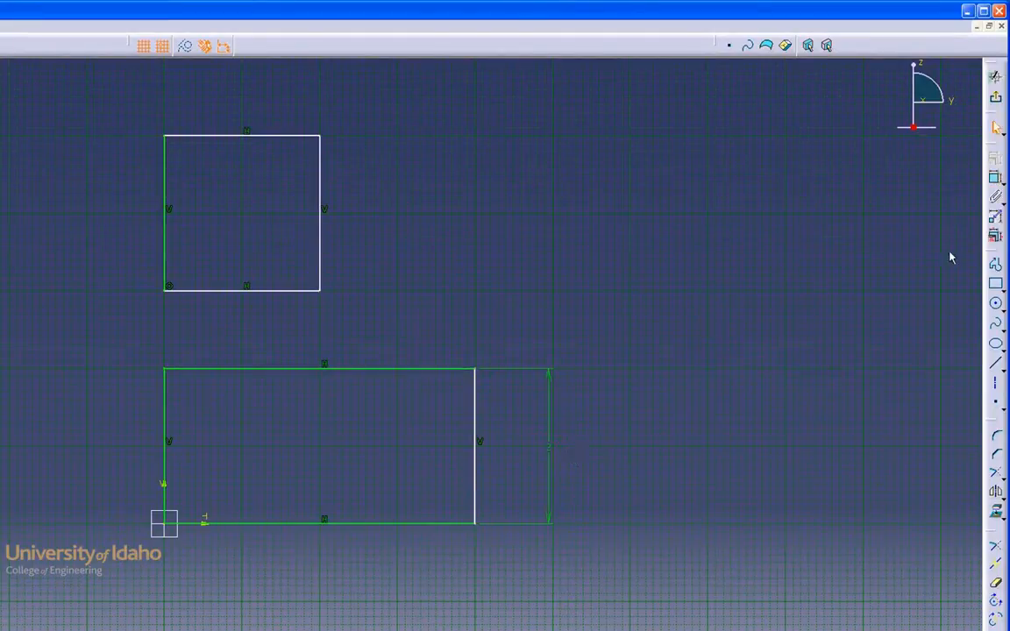
{"action": "left_click", "coordinate": [336, 523]}
{"action": "left_click", "coordinate": [312, 594]}
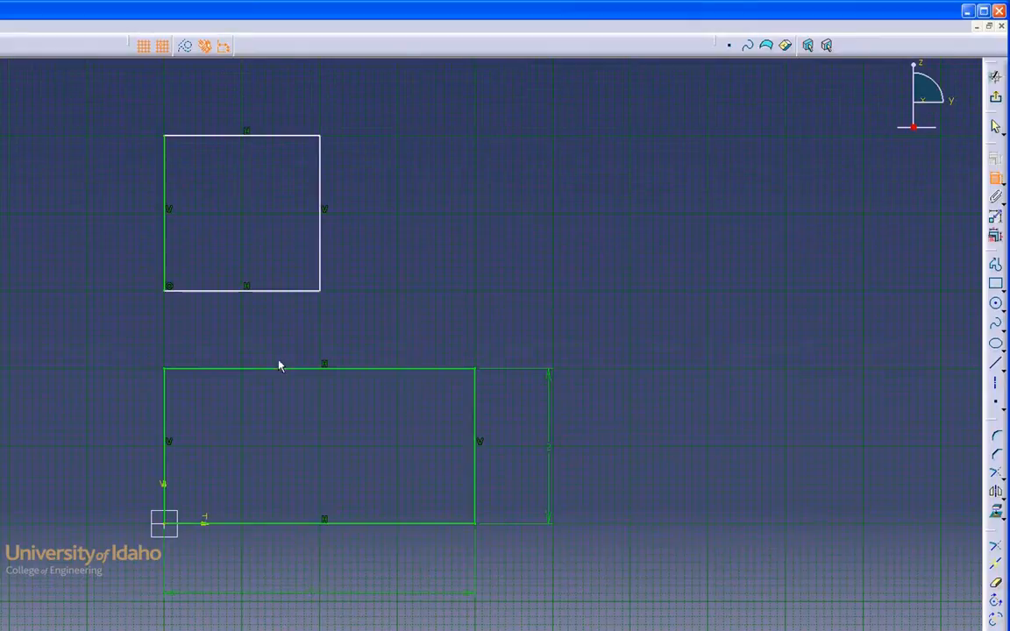
- Dimension the upper square's width below its bottom edge and its height on the side away from the vertical axis
{"action": "left_click", "coordinate": [253, 290]}
{"action": "left_click", "coordinate": [266, 305]}
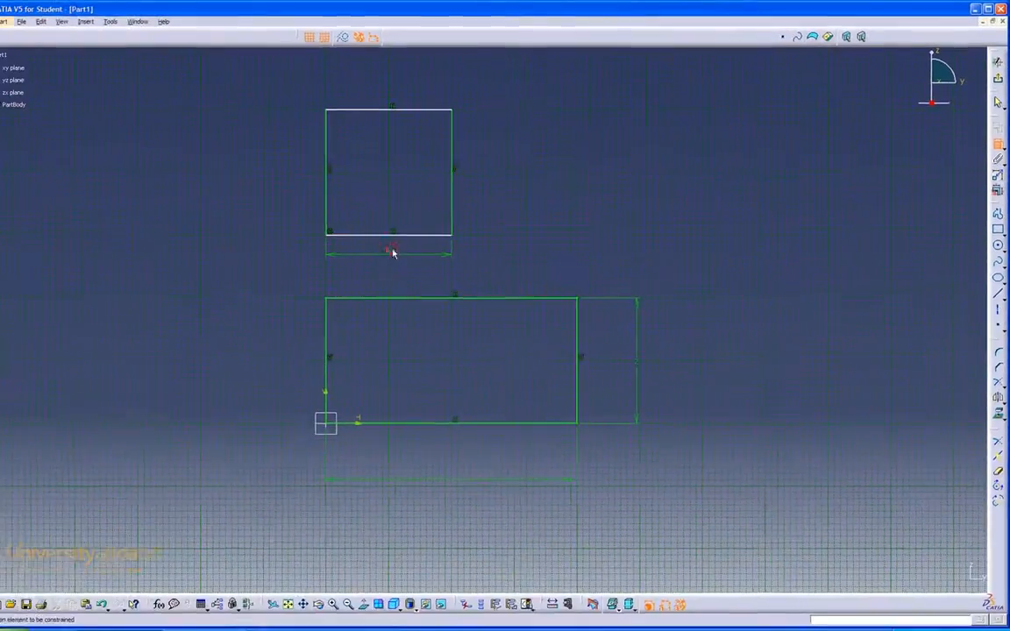
{"action": "left_click", "coordinate": [467, 169]}
{"action": "left_click", "coordinate": [515, 179]}
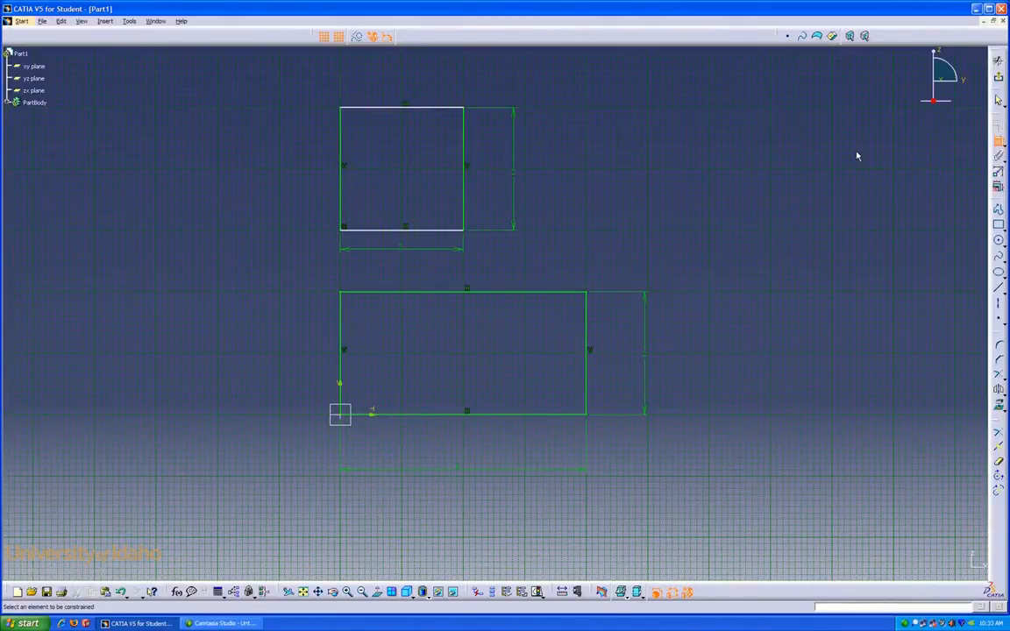
{"action": "key", "text": "Escape"}
- Constrain the square's bottom edge to be coincident with the lower rectangle's top edge
{"action": "mouse_move", "coordinate": [436, 230]}
{"action": "left_mouse_down"}
{"action": "mouse_move", "coordinate": [433, 210]}
{"action": "mouse_move", "coordinate": [432, 229]}
{"action": "left_mouse_up"}
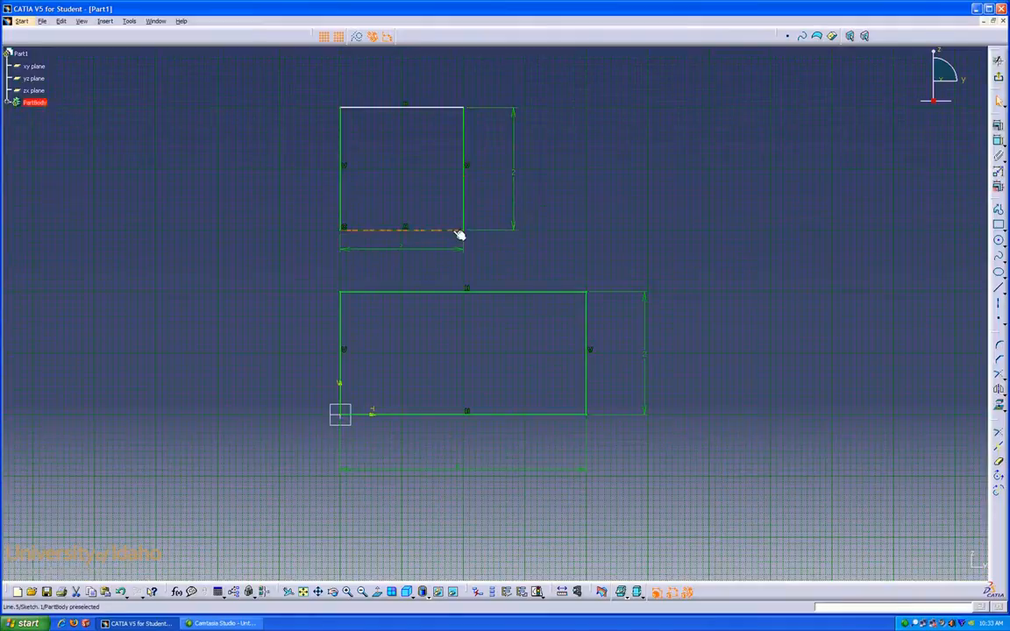
{"action": "left_click", "coordinate": [451, 294], "text": "ctrl"}
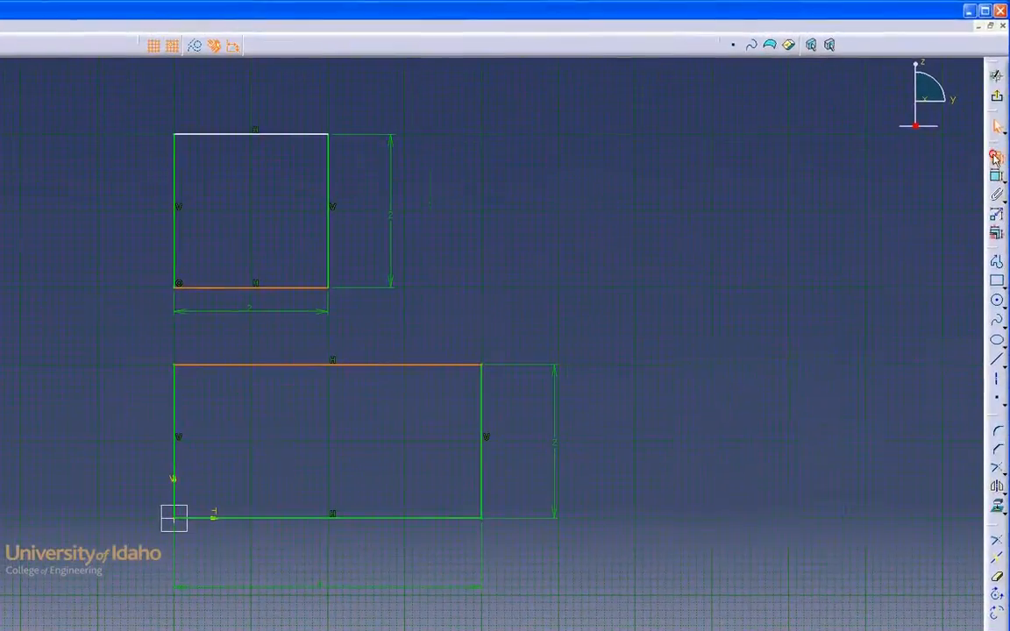
{"action": "left_click", "coordinate": [997, 127]}
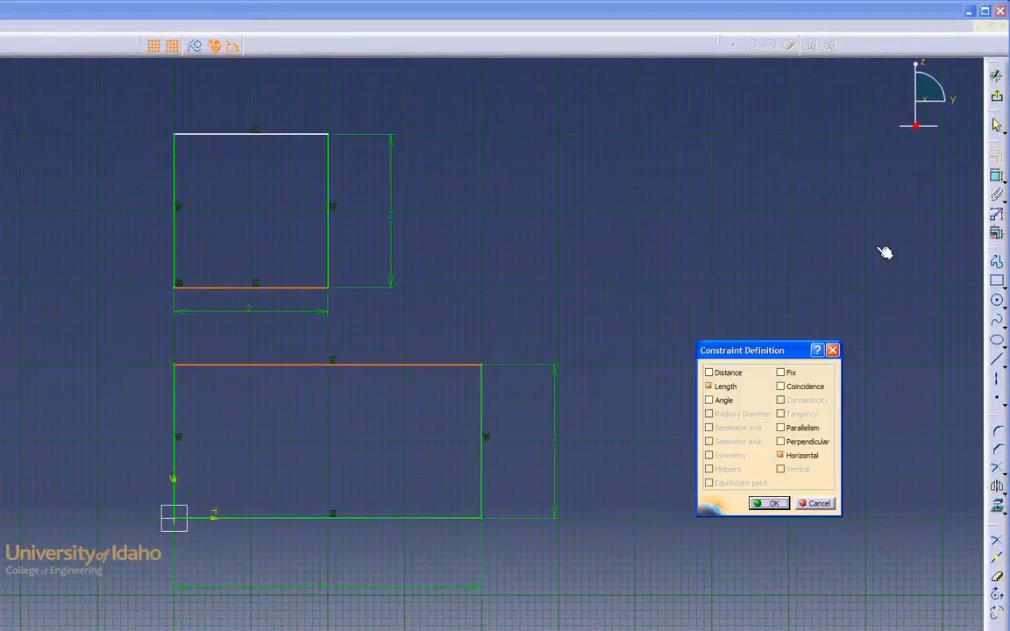
{"action": "left_click", "coordinate": [709, 386]}
{"action": "left_click", "coordinate": [782, 387]}
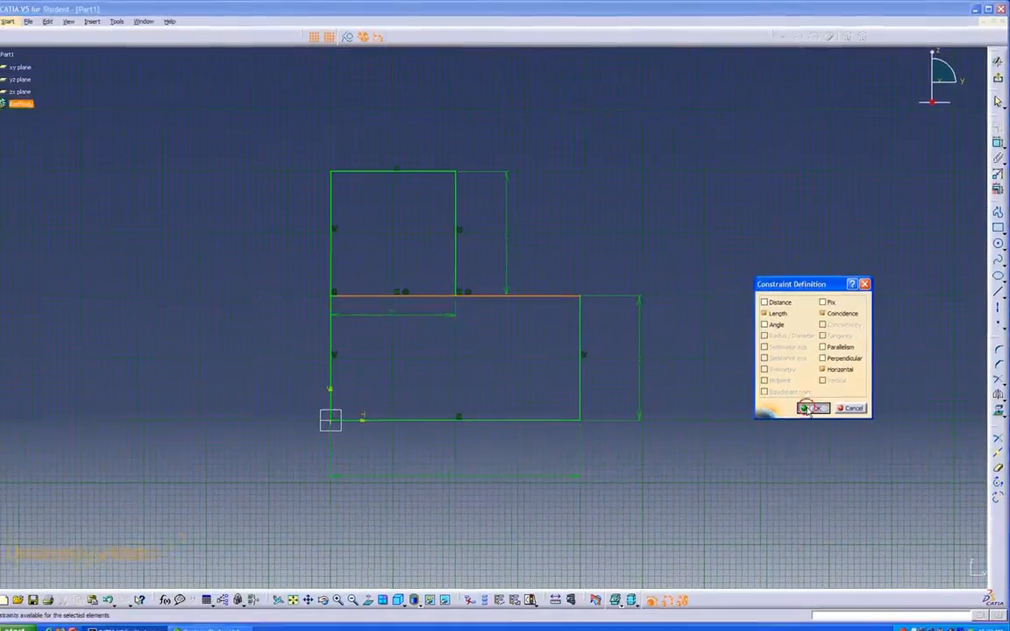
{"action": "left_click", "coordinate": [804, 408]}
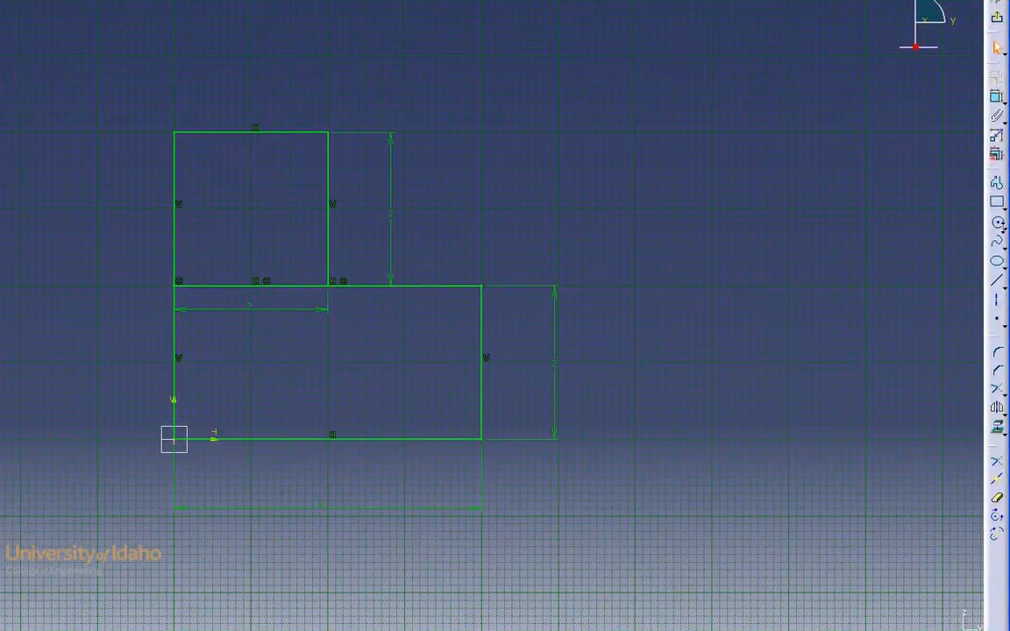
- Draw a quarter arc centred on the square's lower inner corner, joining its top corner to the rectangle's top corner, and delete the square's height dimension
{"action": "left_click", "coordinate": [1005, 226]}
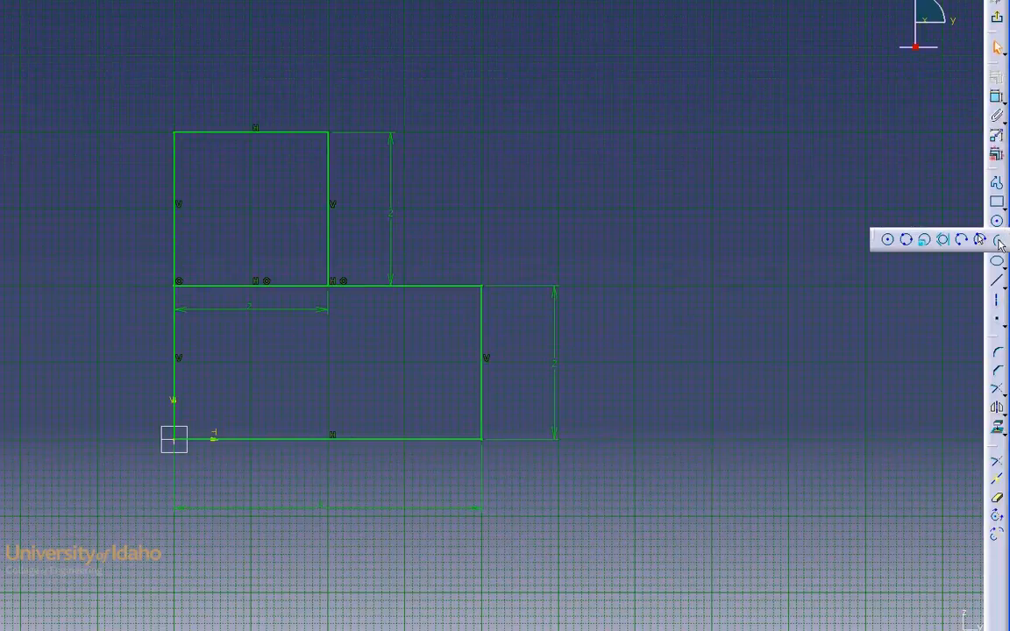
{"action": "left_click", "coordinate": [999, 240]}
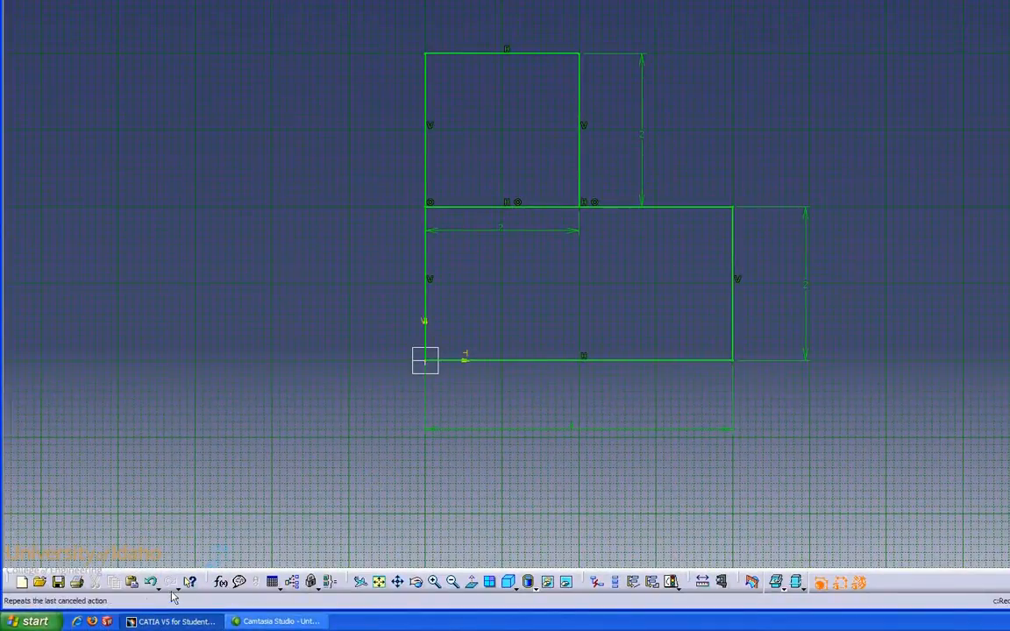
{"action": "left_click", "coordinate": [579, 207]}
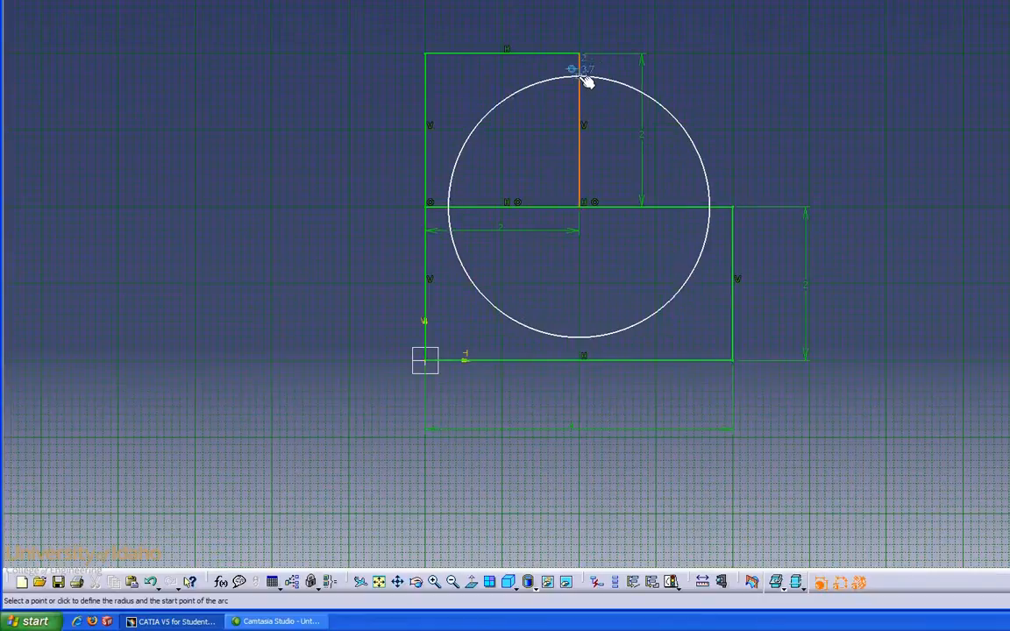
{"action": "left_click", "coordinate": [587, 61]}
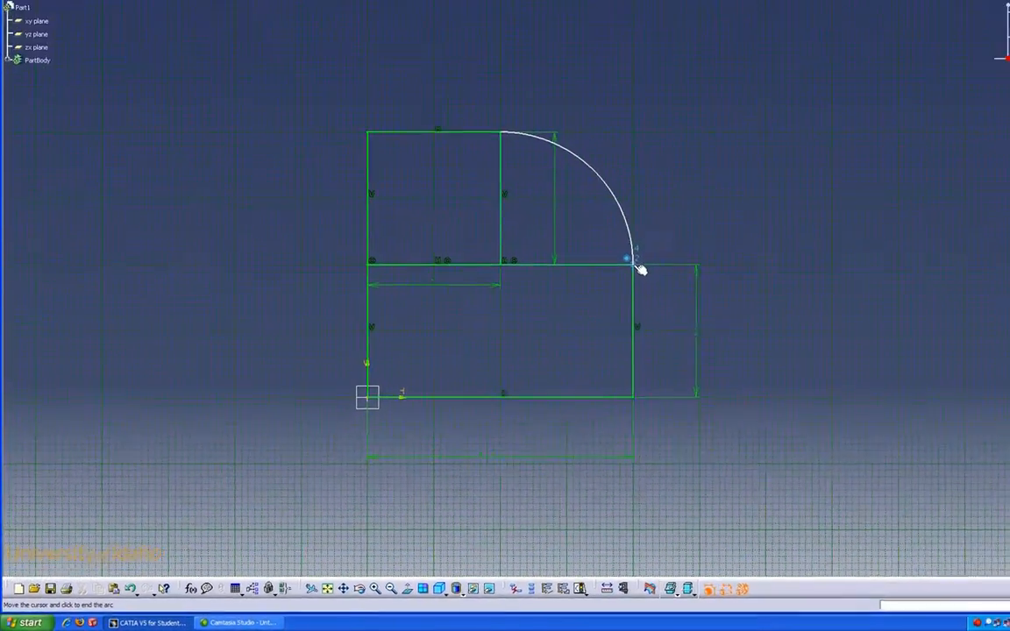
{"action": "left_click", "coordinate": [654, 254]}
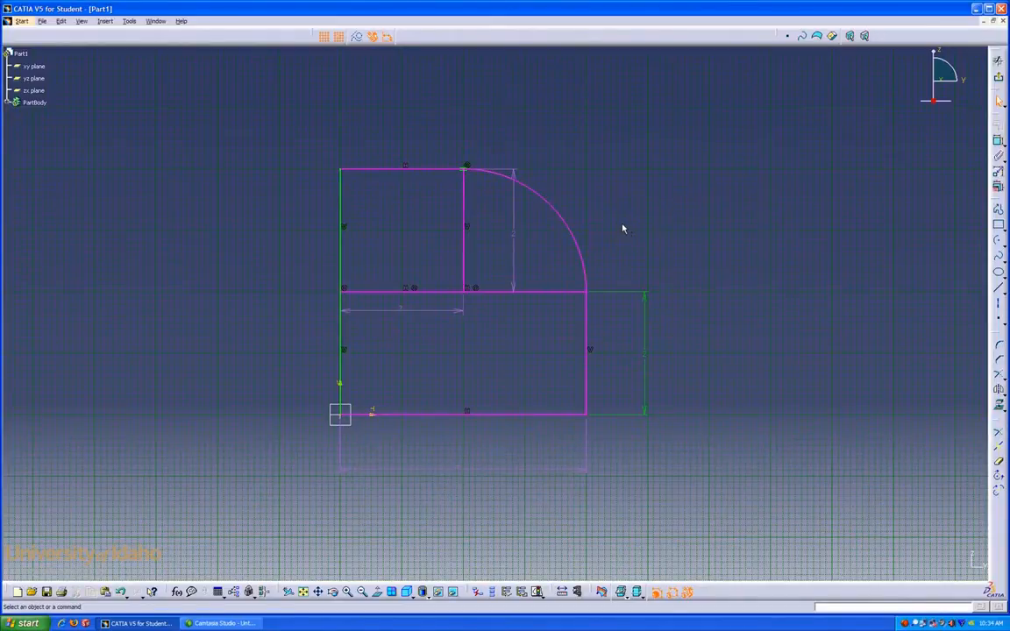
{"action": "left_click", "coordinate": [515, 237]}
{"action": "key", "text": "Delete"}
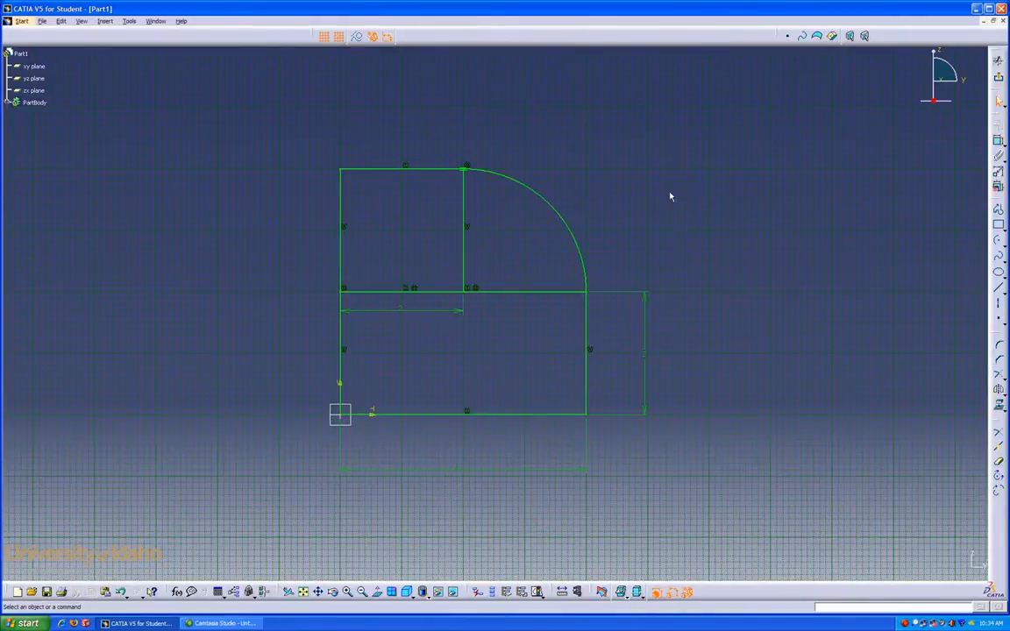
- Draw a concentric quarter arc of 1 in radius inside the larger arc, from the square's vertical edge to the horizontal line
{"action": "left_click", "coordinate": [997, 254]}
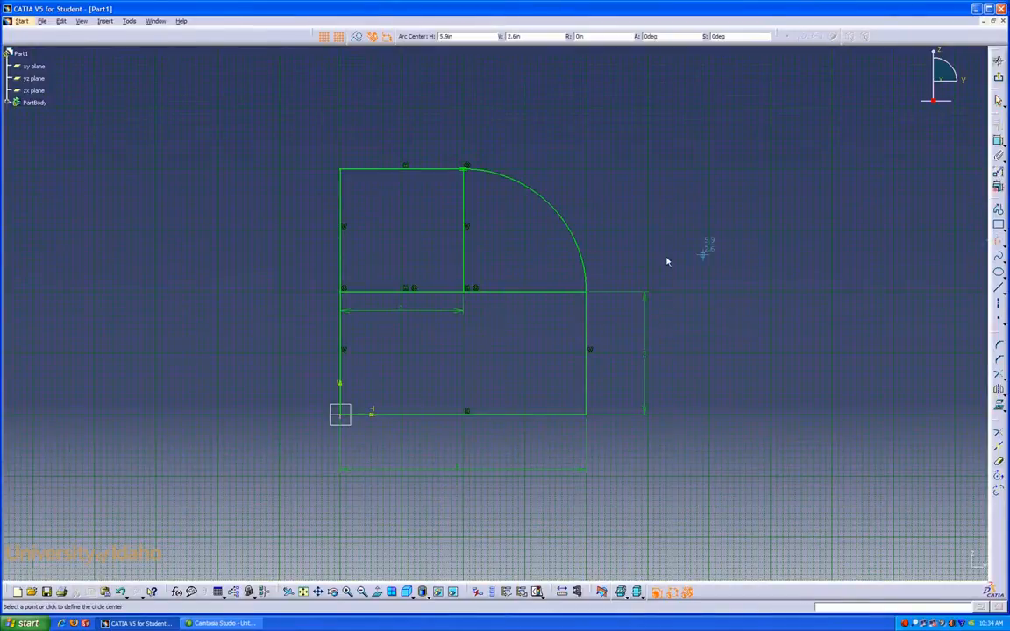
{"action": "left_click", "coordinate": [463, 291]}
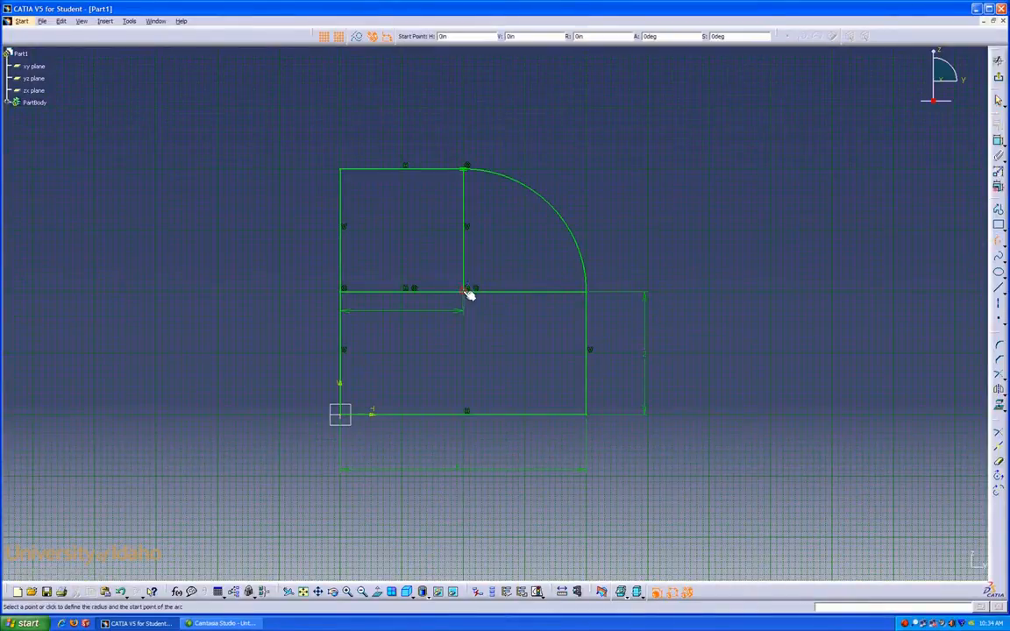
{"action": "left_click", "coordinate": [467, 233]}
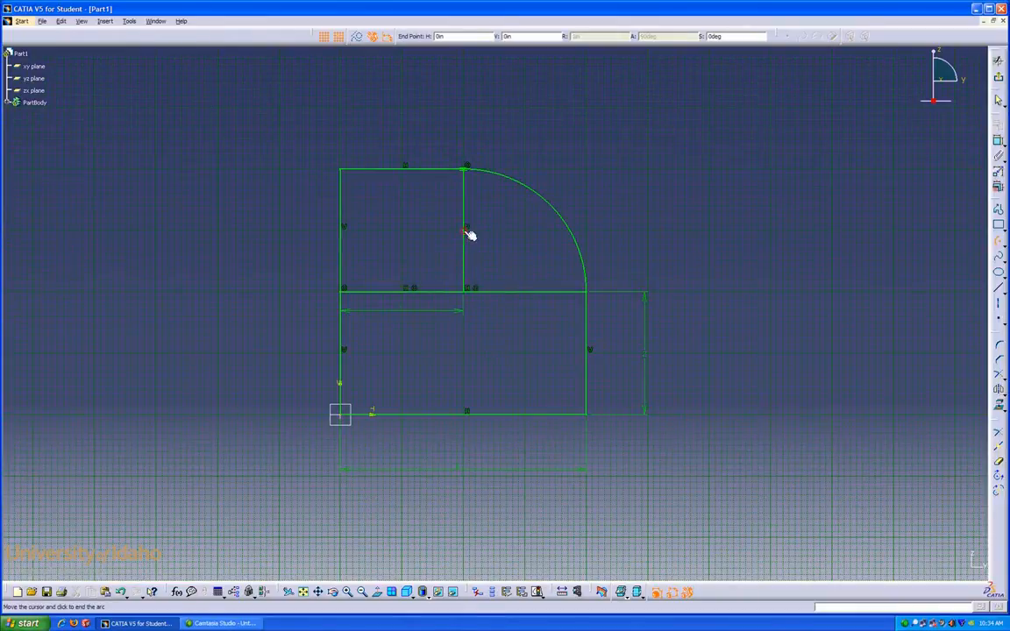
{"action": "left_click", "coordinate": [530, 293]}
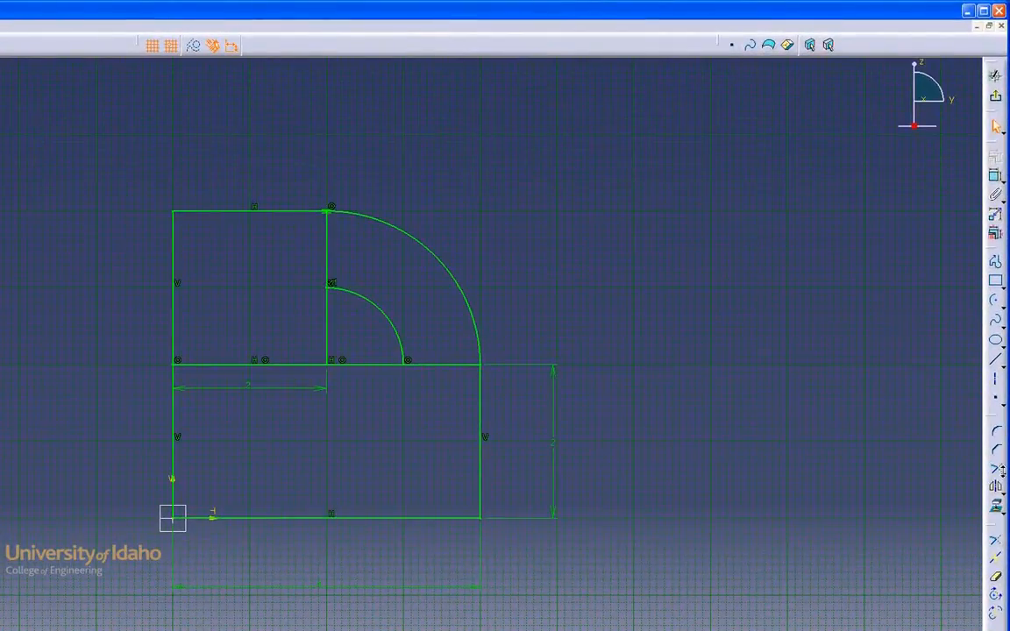
- Quick Trim the horizontal line between the two arcs and the vertical line above the small arc, accepting the midpoint constraint modification
{"action": "left_click", "coordinate": [999, 471]}
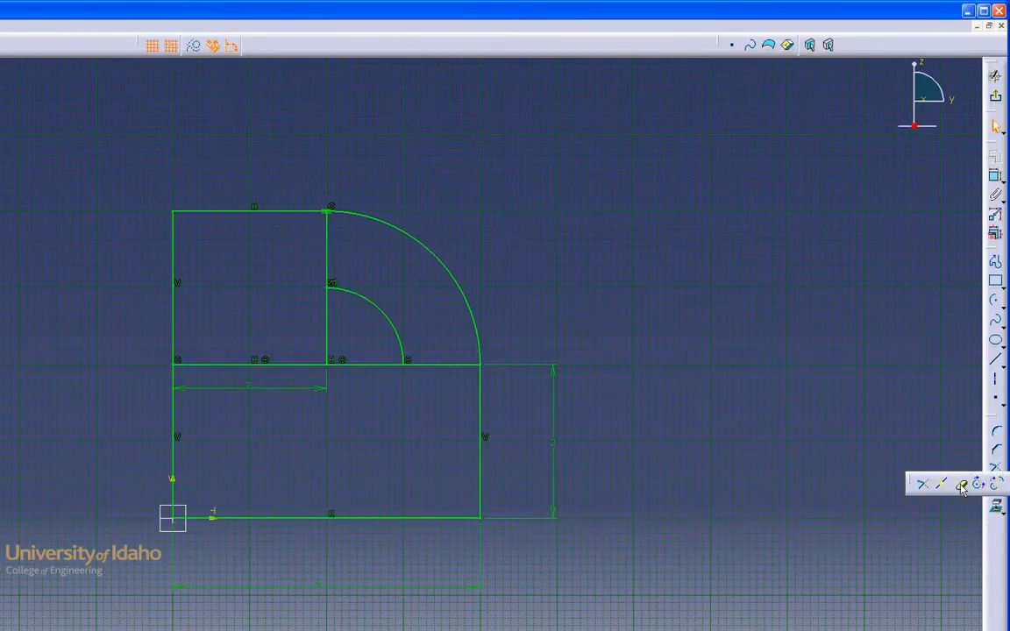
{"action": "left_click", "coordinate": [962, 485]}
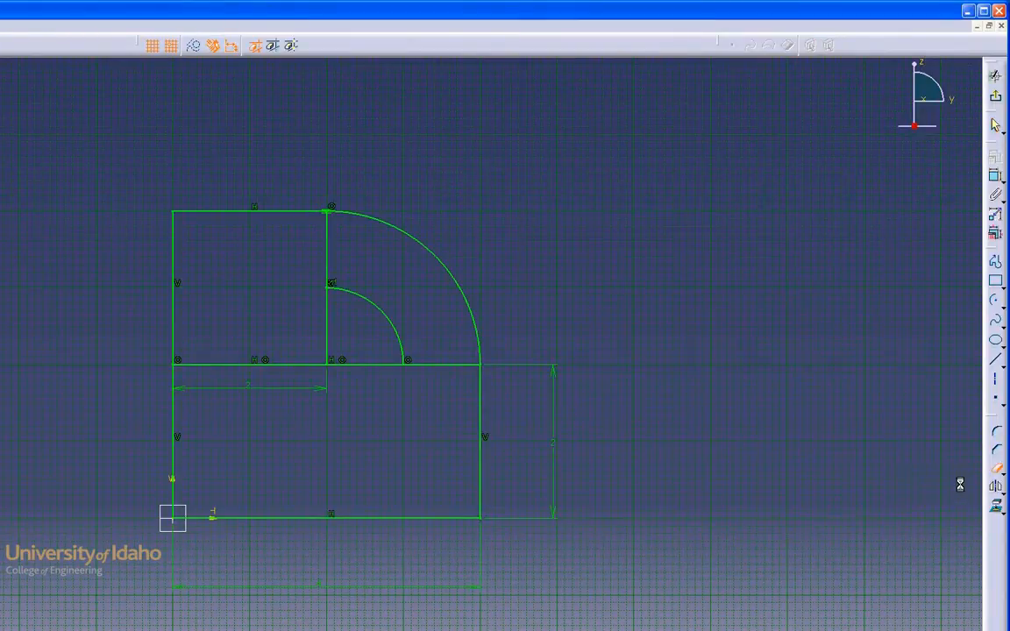
{"action": "left_click", "coordinate": [436, 365]}
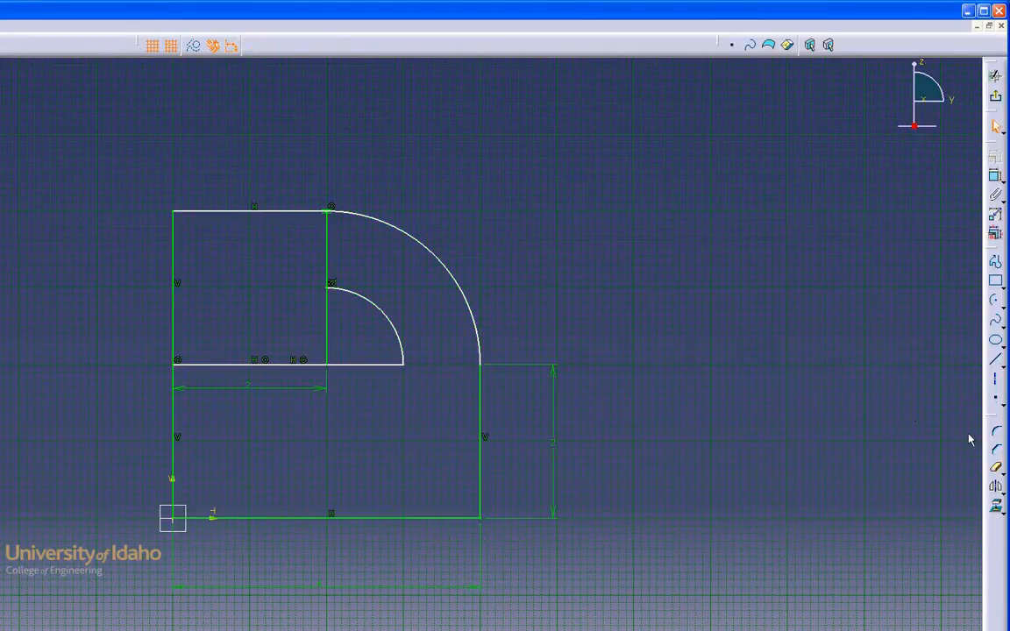
{"action": "left_click", "coordinate": [912, 443]}
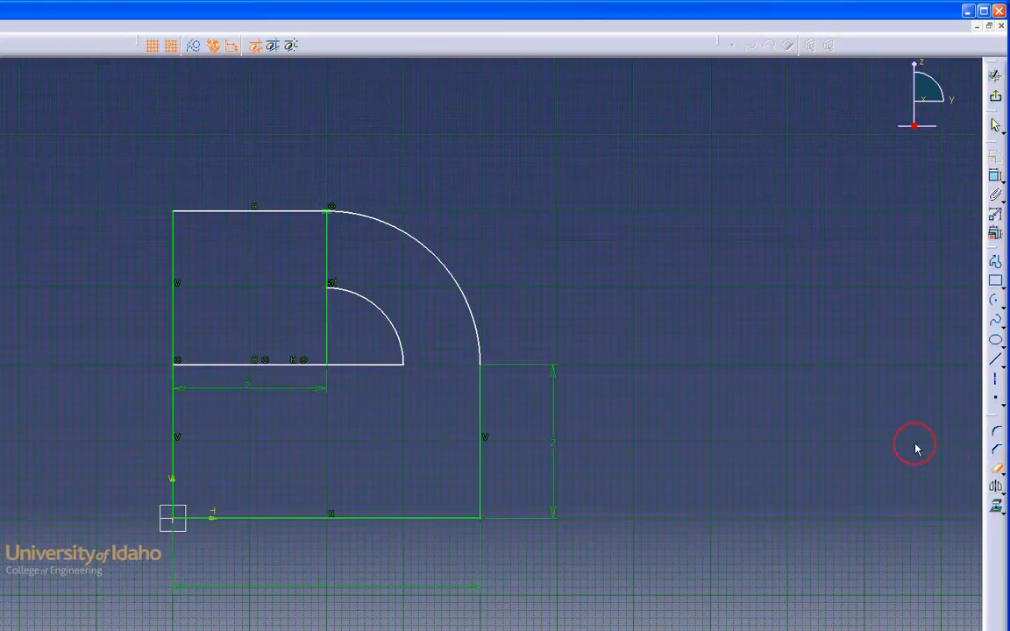
{"action": "left_click", "coordinate": [328, 265]}
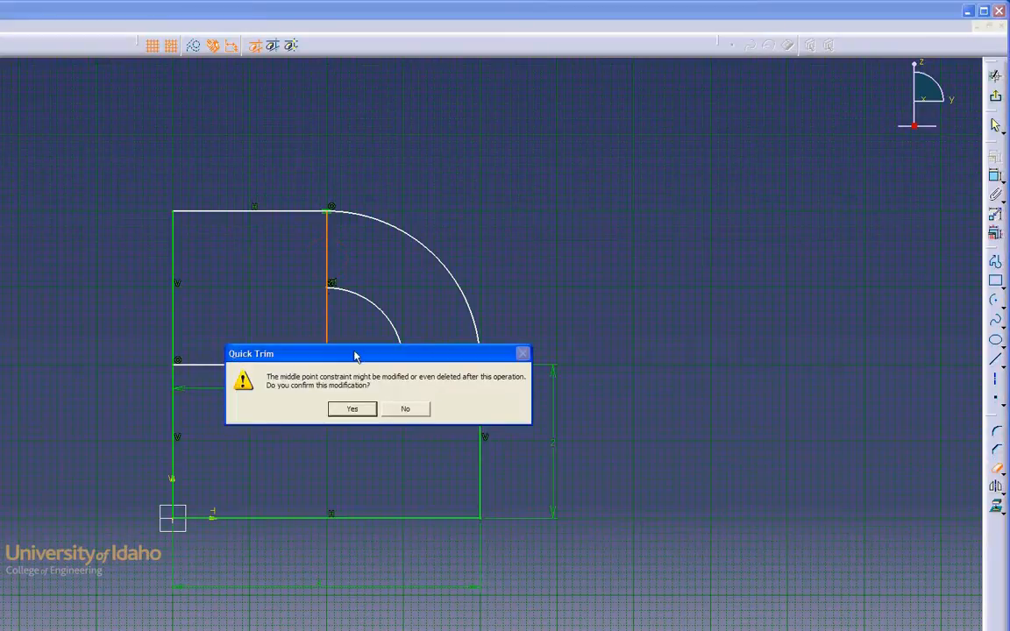
{"action": "left_click", "coordinate": [352, 410]}
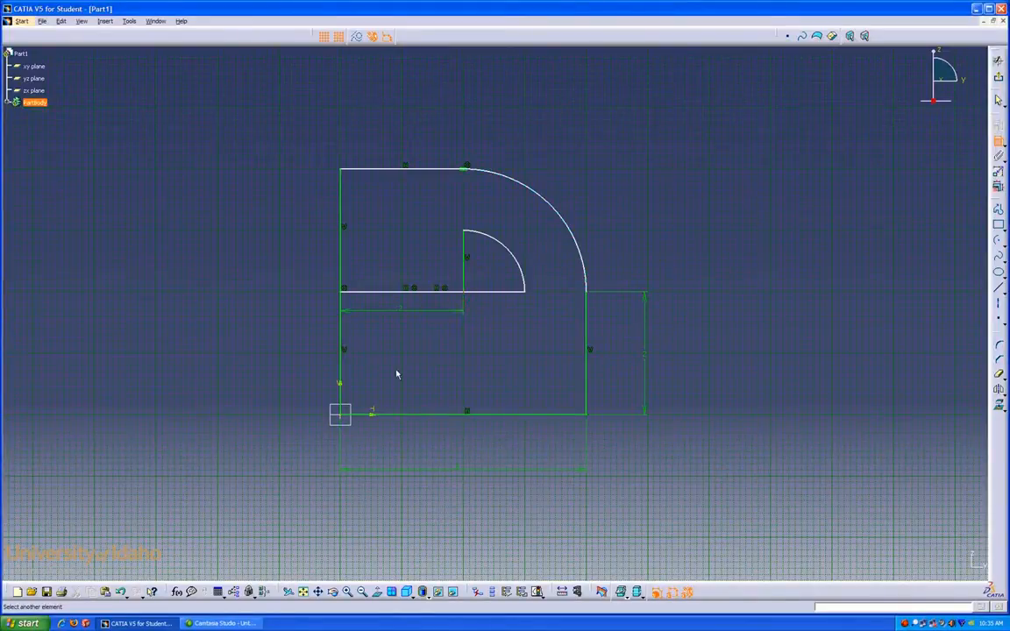
- Dimension the distance between the bottom edge and the middle horizontal line, and the radius of the small quarter arc
{"action": "left_click", "coordinate": [372, 417]}
{"action": "left_click", "coordinate": [311, 448]}
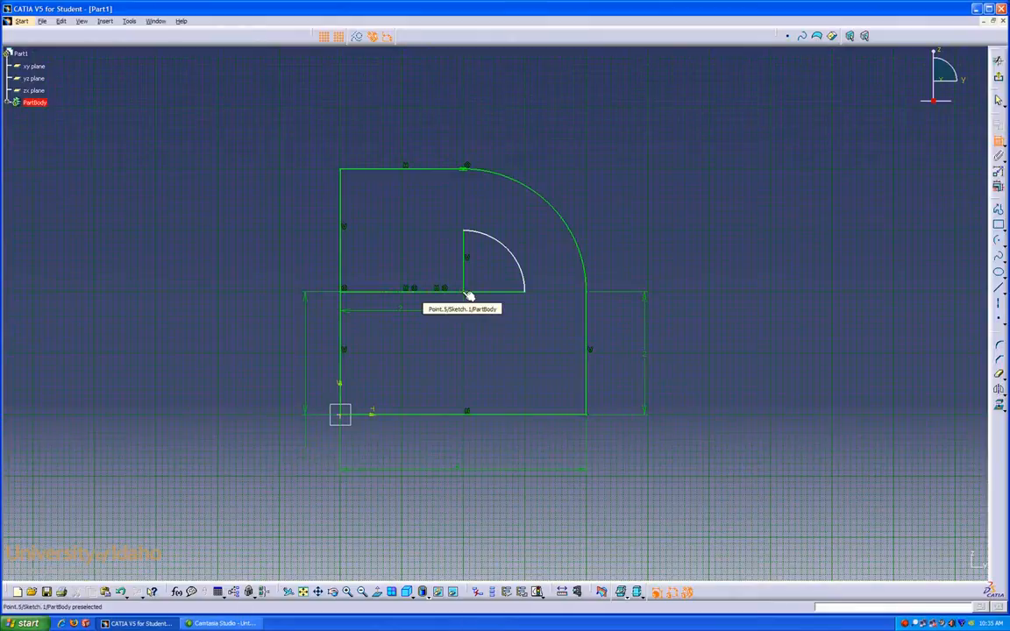
{"action": "left_click", "coordinate": [506, 247]}
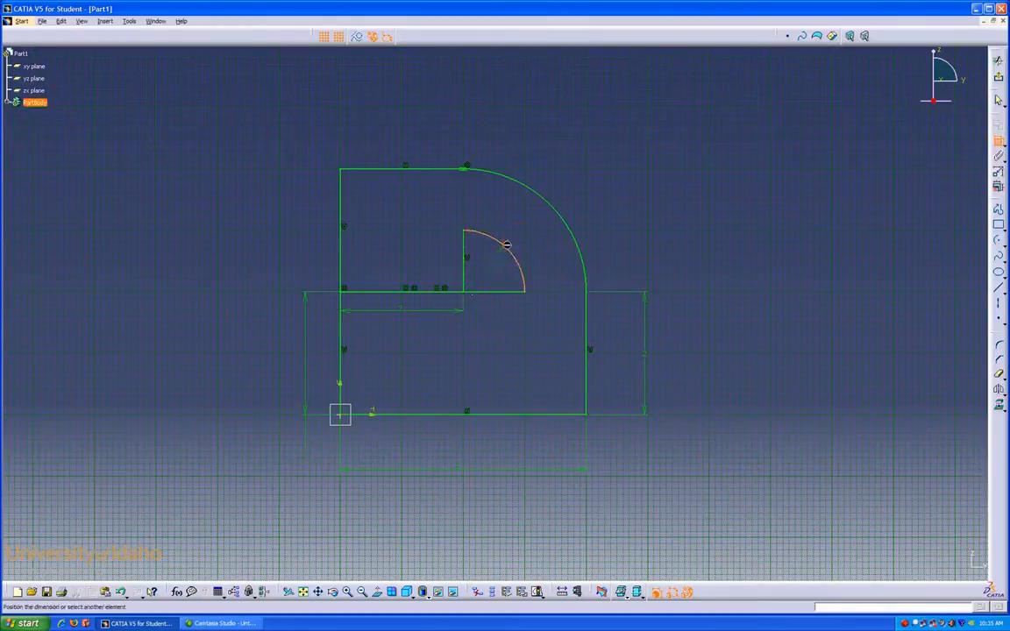
{"action": "left_click", "coordinate": [536, 236]}
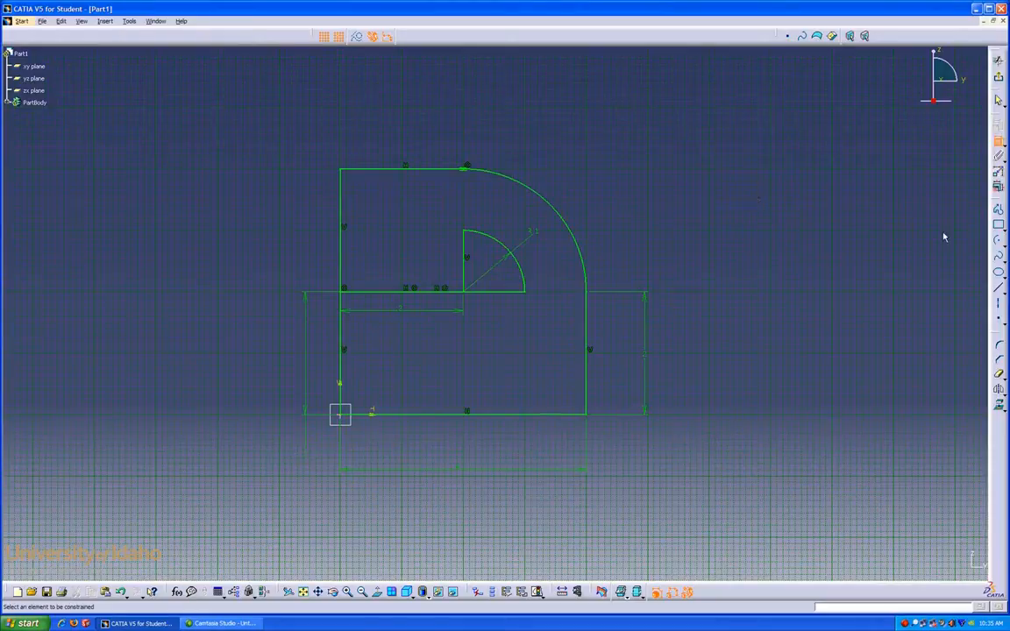
- Draw a three-point semicircular arc of 2 in radius from the square's outer top corner to the origin, bulging outward from the vertical axis
{"action": "left_click", "coordinate": [999, 242]}
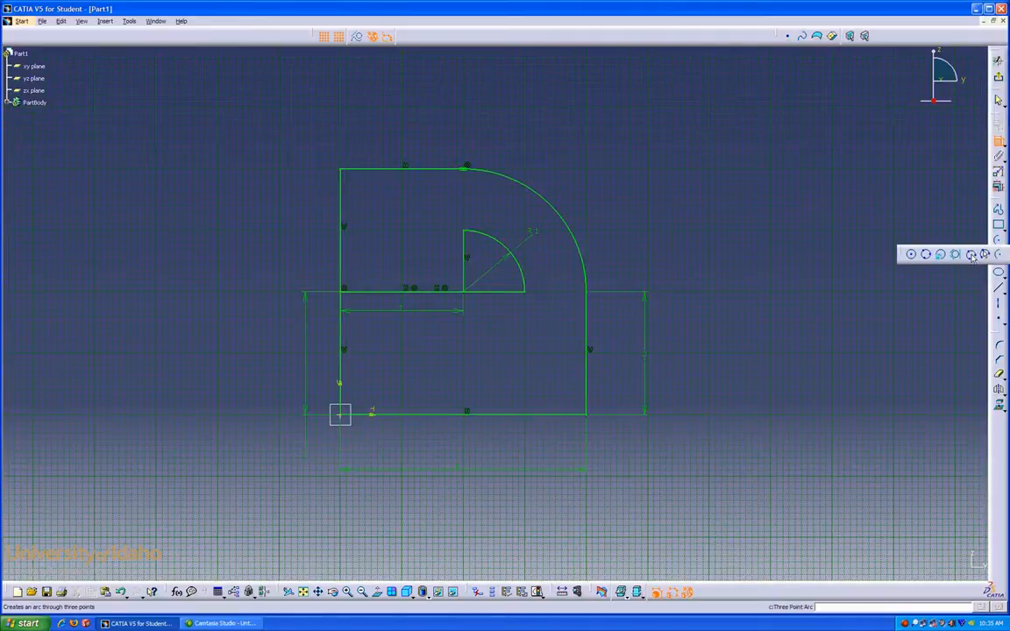
{"action": "left_click", "coordinate": [972, 255]}
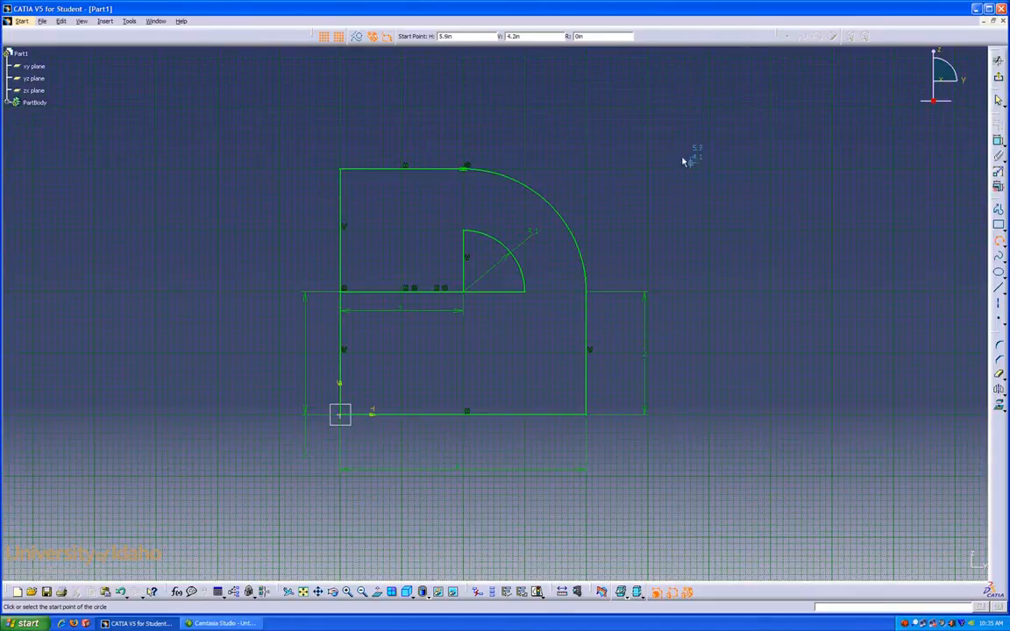
{"action": "left_click", "coordinate": [341, 169]}
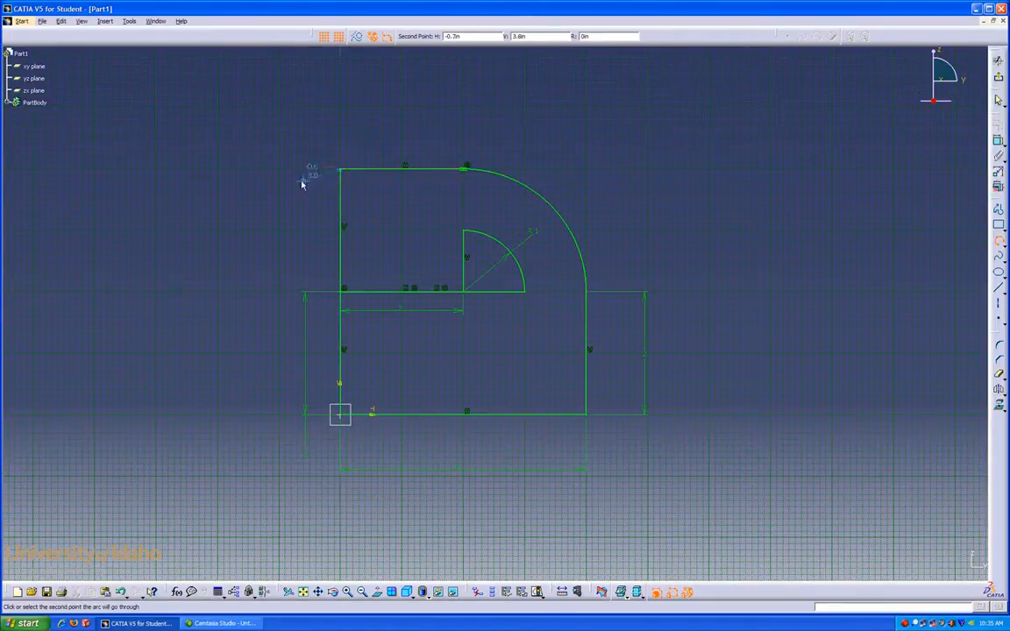
{"action": "left_click", "coordinate": [218, 295]}
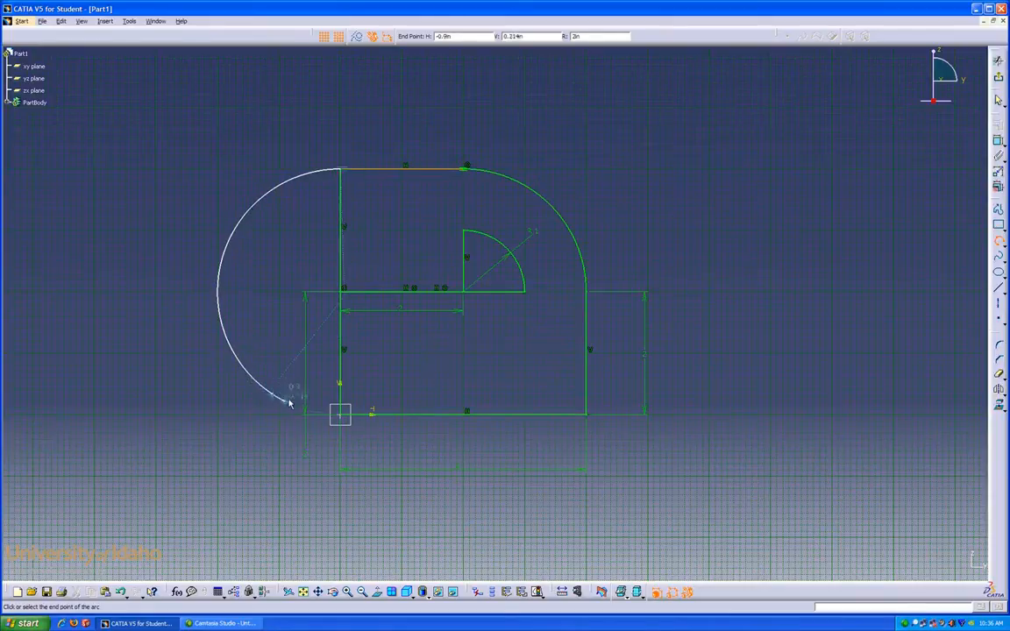
{"action": "left_click", "coordinate": [346, 417]}
{"action": "left_click", "coordinate": [451, 348]}
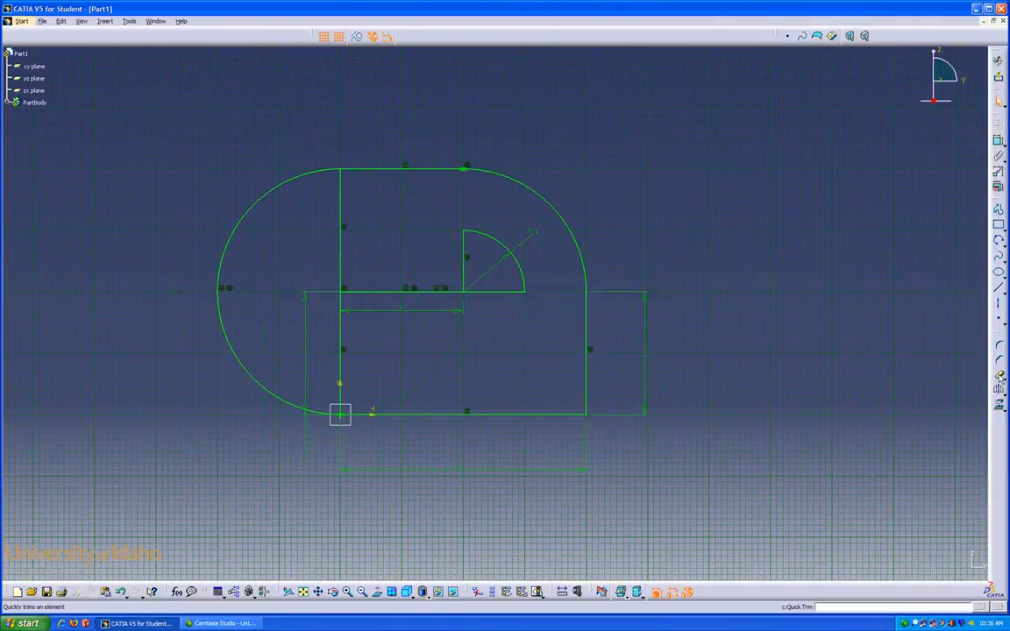
- Quick Trim both vertical line segments that lie on the vertical axis inside the semicircular arc
{"action": "left_click", "coordinate": [999, 375]}
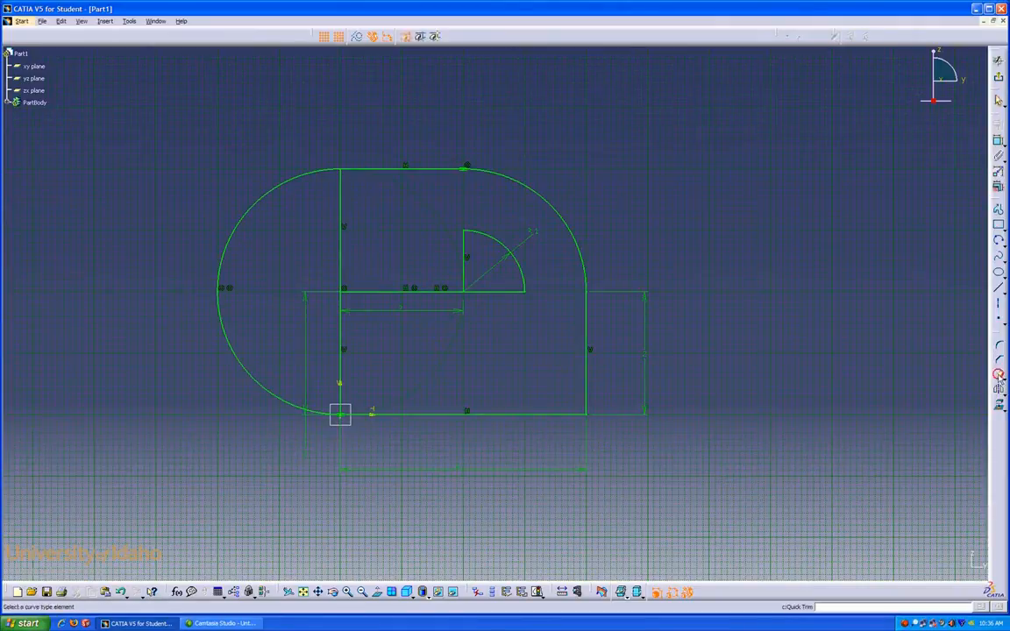
{"action": "left_click", "coordinate": [342, 375]}
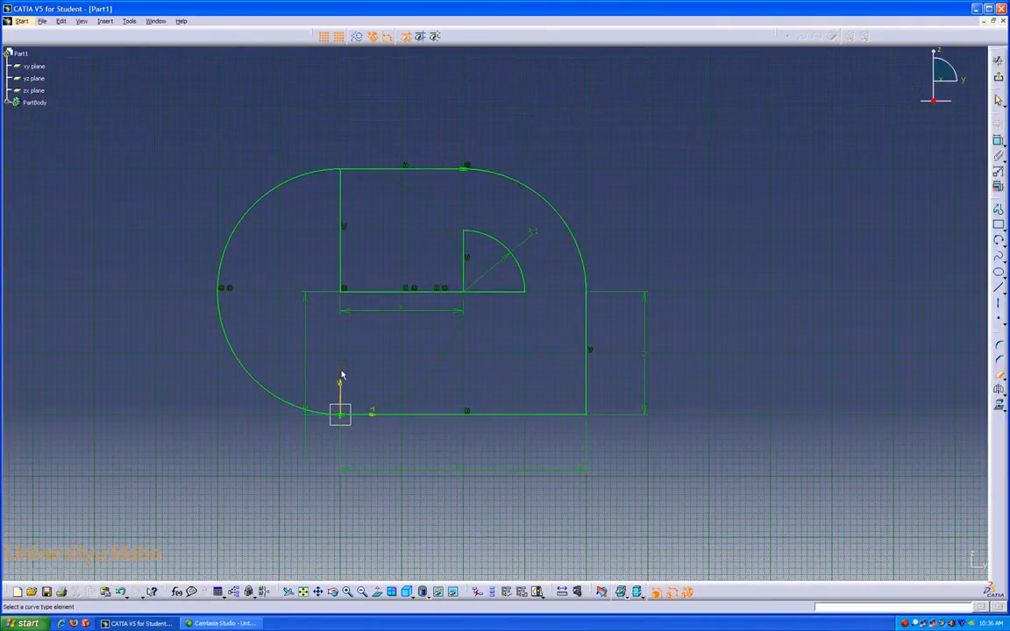
{"action": "left_click", "coordinate": [344, 278]}
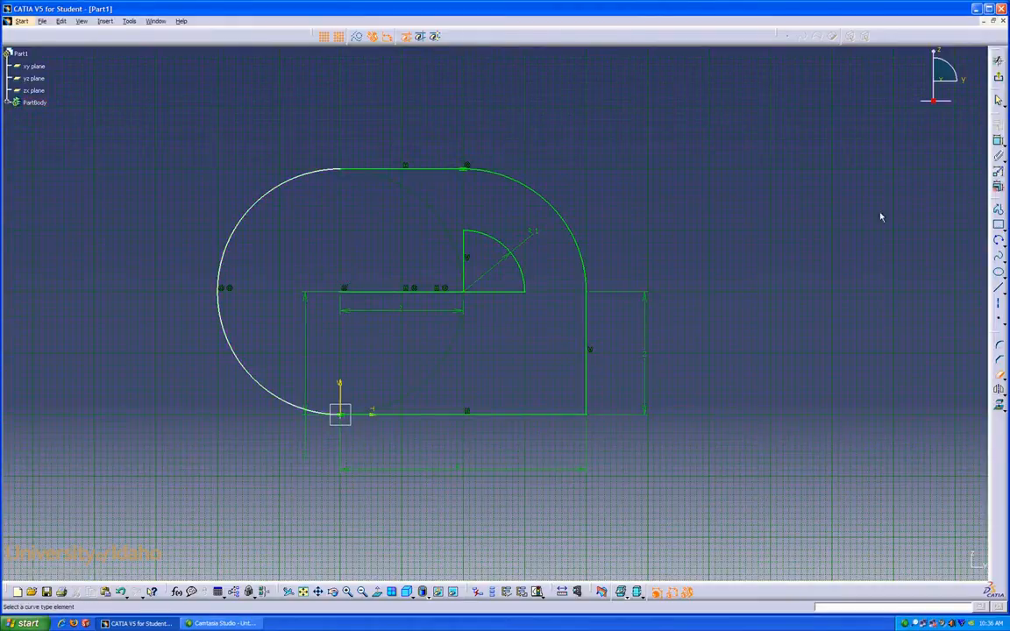
- Dimension the radius of the large semicircular arc, placing the dimension outside the profile
{"action": "left_click", "coordinate": [998, 140]}
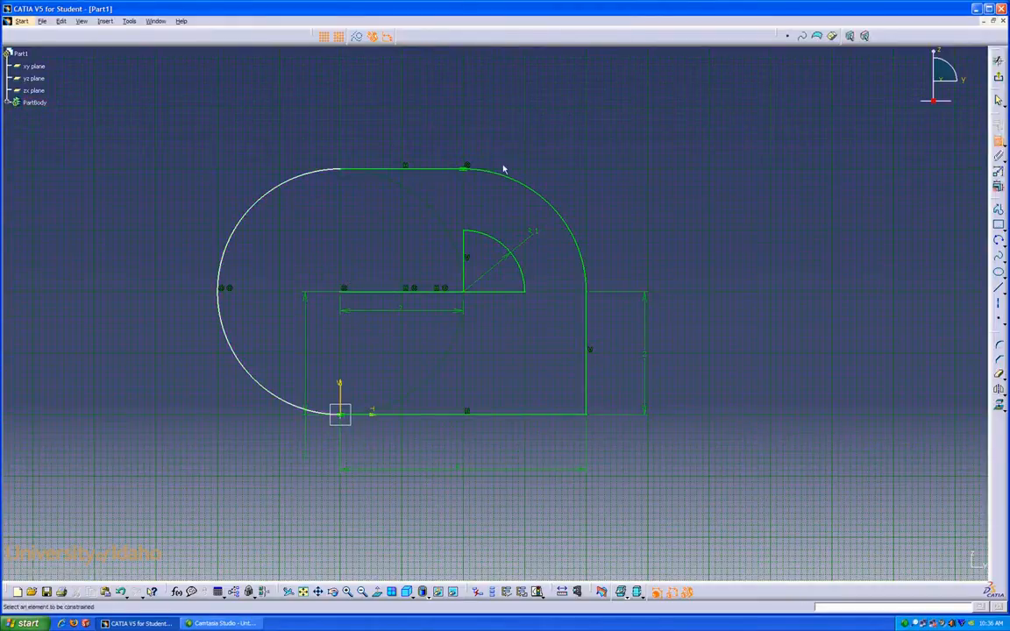
{"action": "left_click", "coordinate": [304, 176]}
{"action": "left_click", "coordinate": [193, 178]}
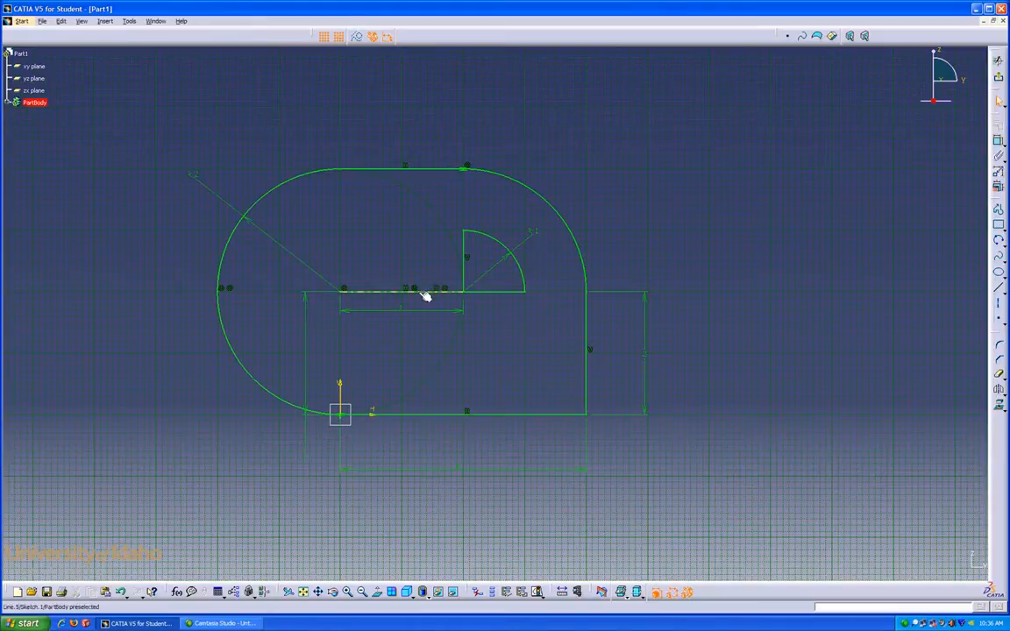
- Quick Trim the horizontal line between the semicircle's centre and the small quarter arc, converting its length constraint into a distance
{"action": "left_click", "coordinate": [997, 375]}
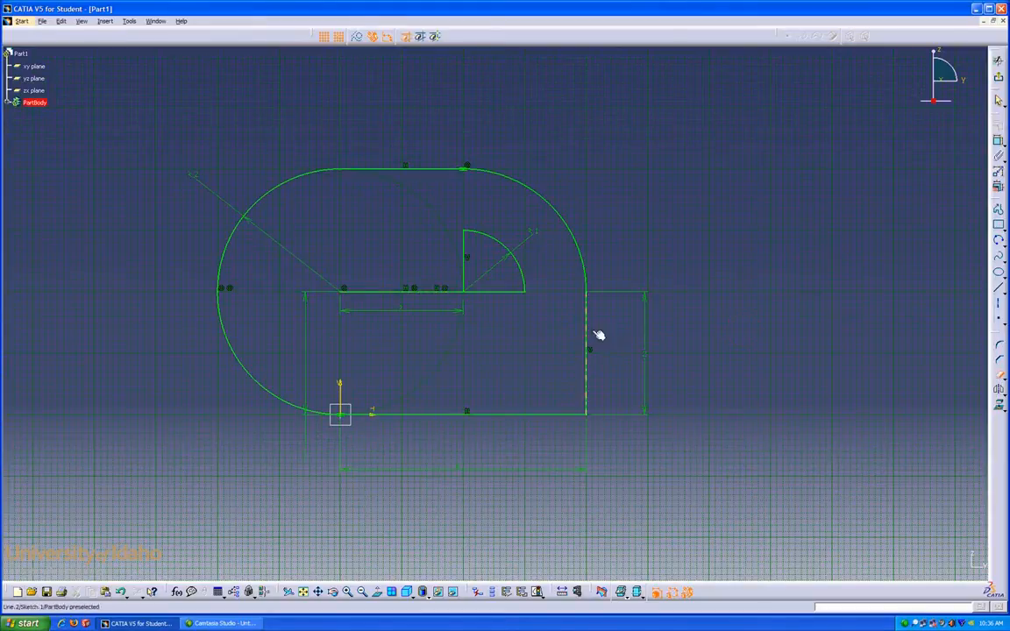
{"action": "left_click", "coordinate": [414, 290]}
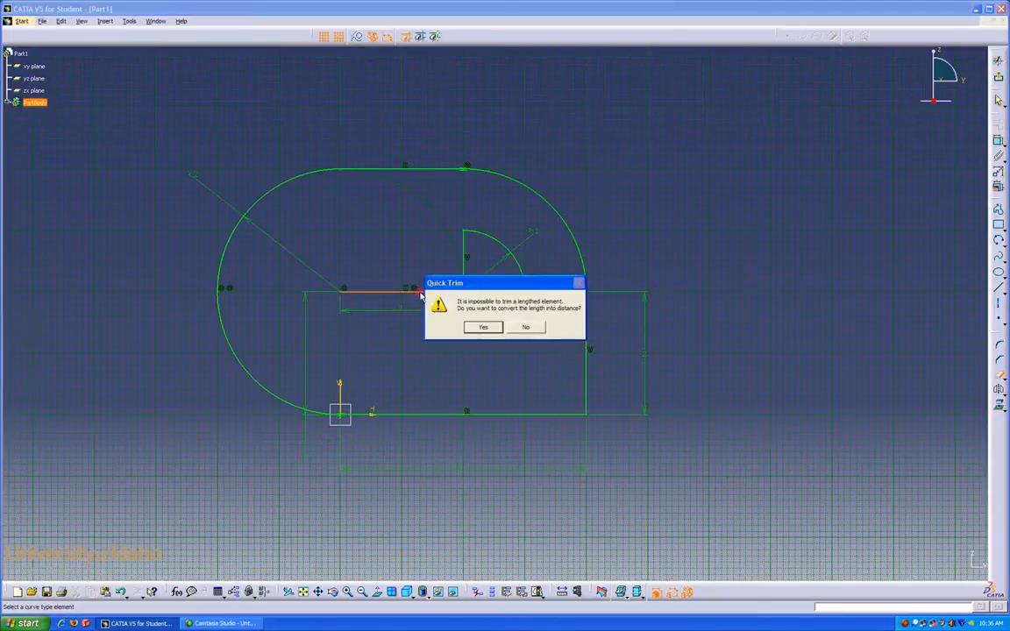
{"action": "left_click", "coordinate": [484, 327]}
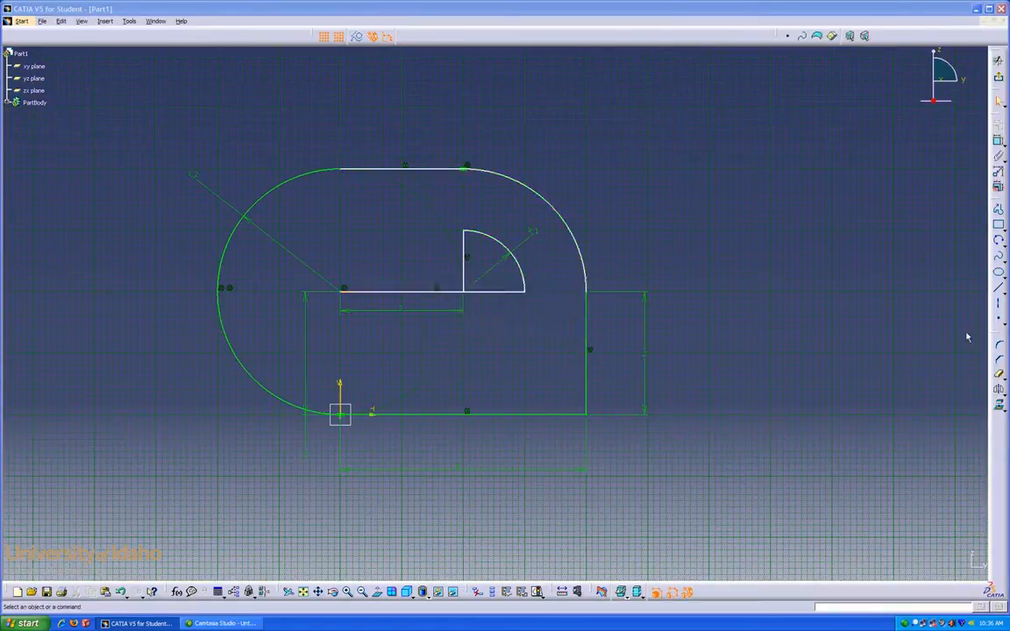
{"action": "left_click", "coordinate": [998, 374]}
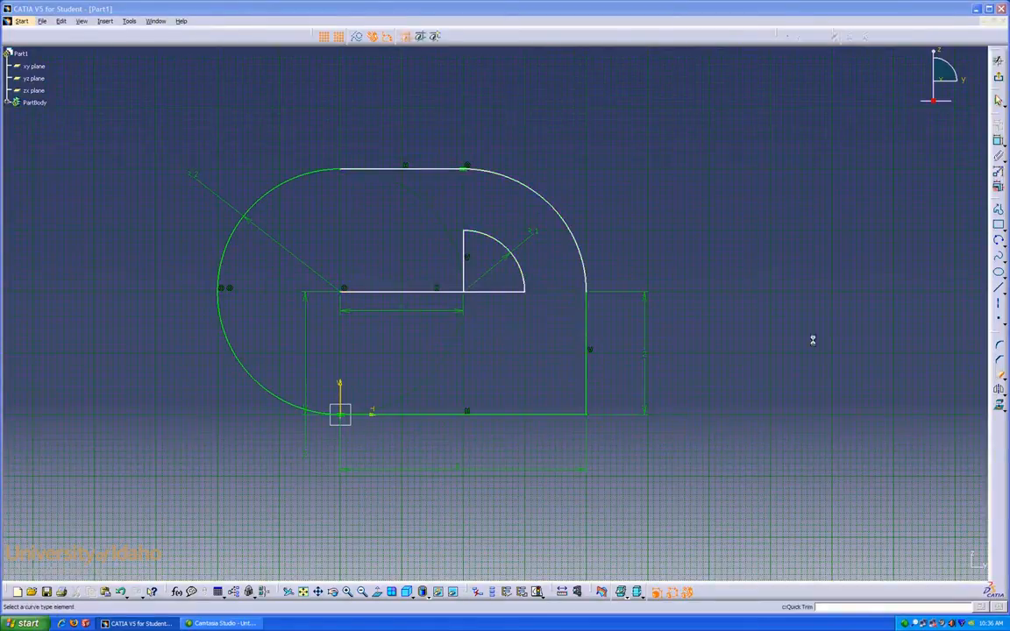
{"action": "left_click", "coordinate": [418, 295]}
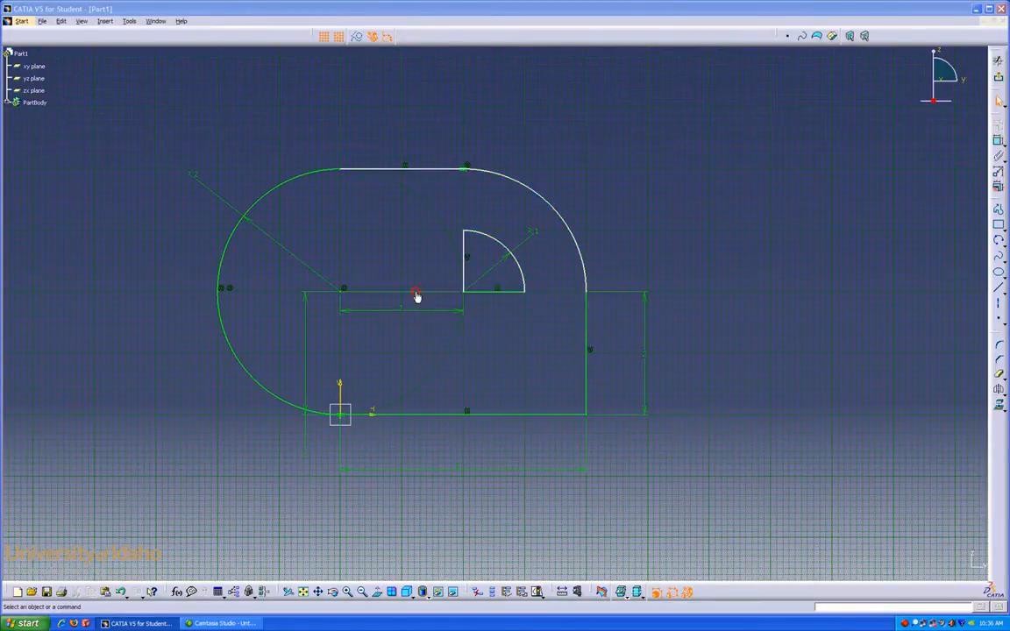
- Draw a circle of 1 in radius centred on the large semicircular arc's centre point
{"action": "left_click", "coordinate": [999, 241]}
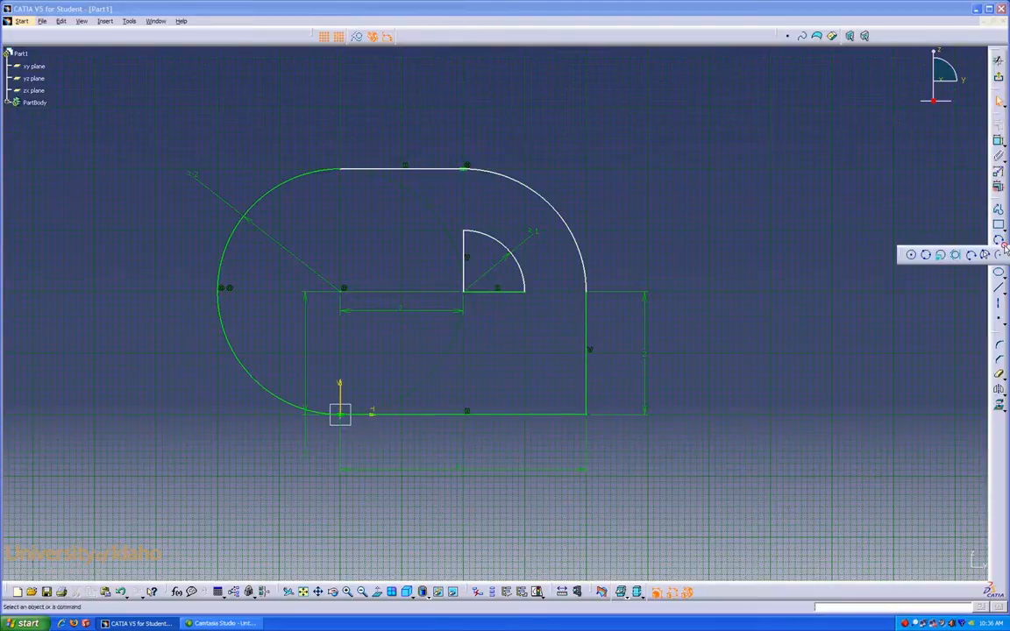
{"action": "left_click", "coordinate": [911, 255]}
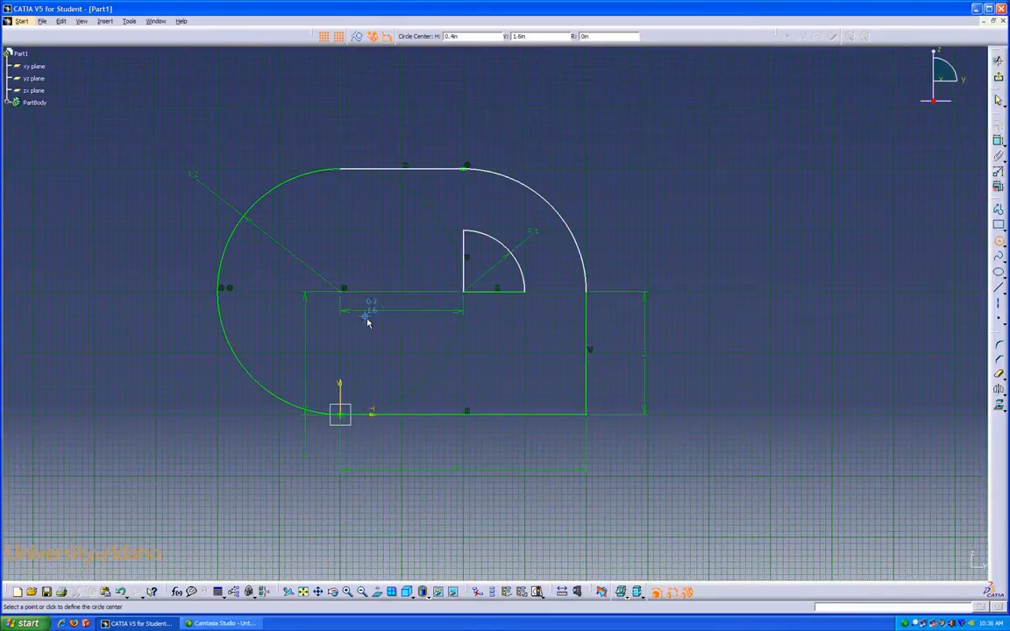
{"action": "left_click", "coordinate": [343, 290]}
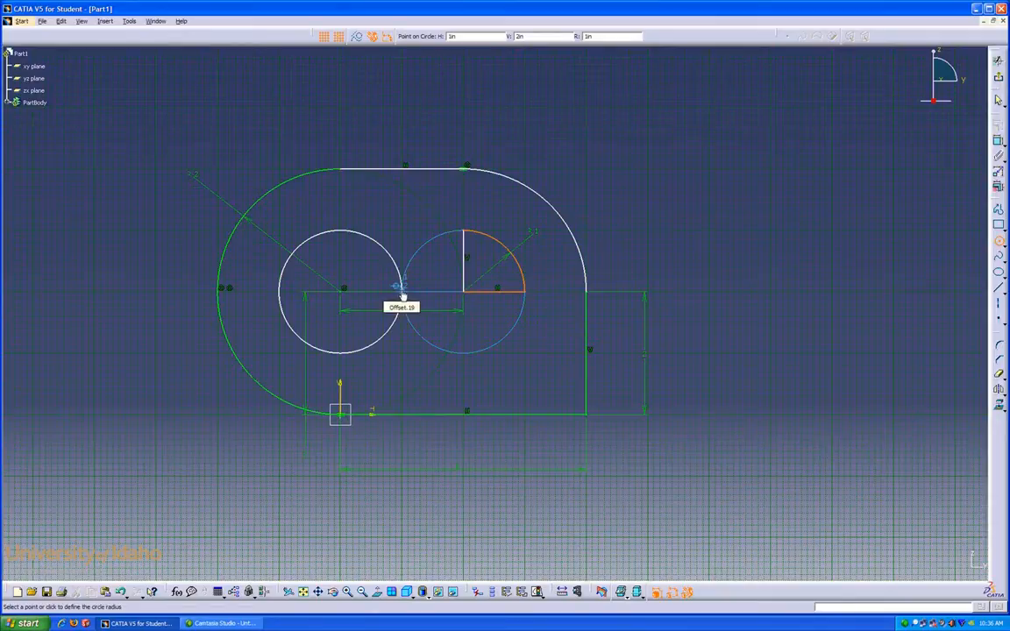
{"action": "key", "text": "Escape"}
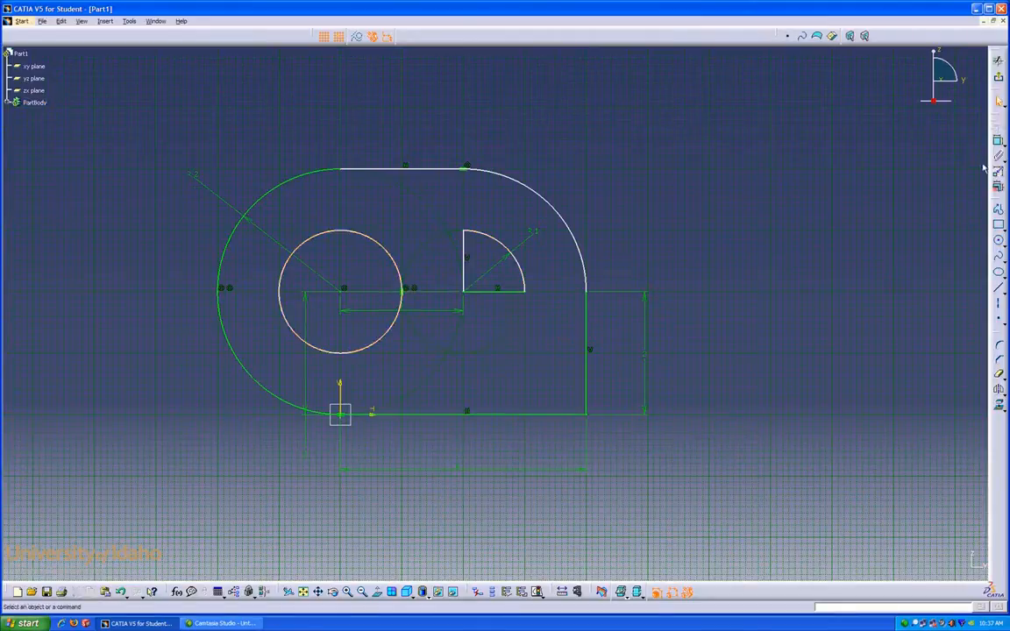
- Dimension the horizontal distance between the quarter-circle cutout's vertical edge and the vertical axis, placing it below the bottom edge
{"action": "left_click", "coordinate": [998, 141]}
{"action": "left_click", "coordinate": [469, 279]}
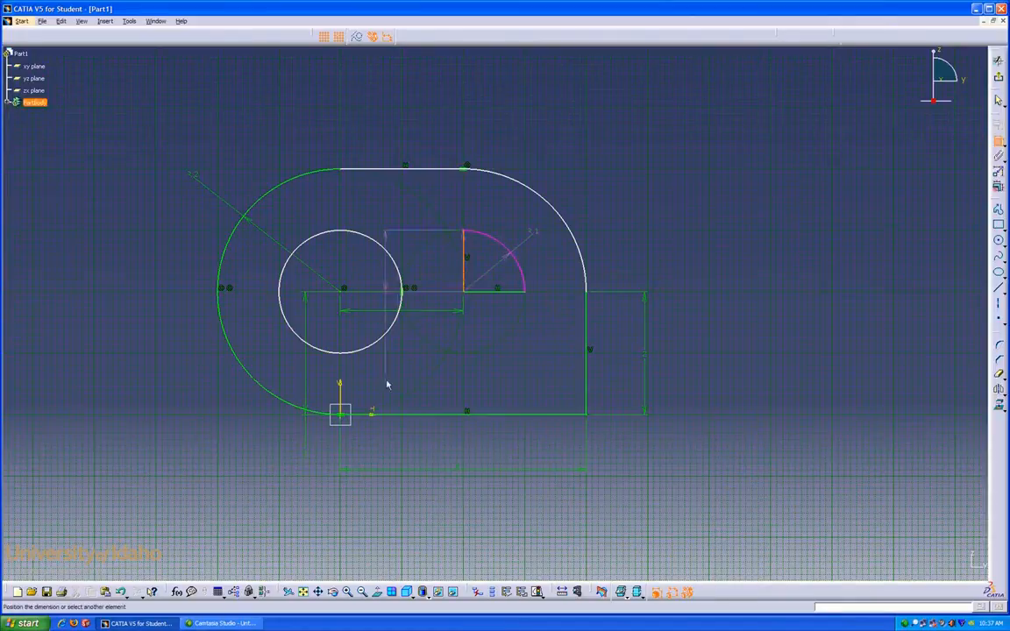
{"action": "left_click", "coordinate": [345, 403]}
{"action": "left_click", "coordinate": [398, 439]}
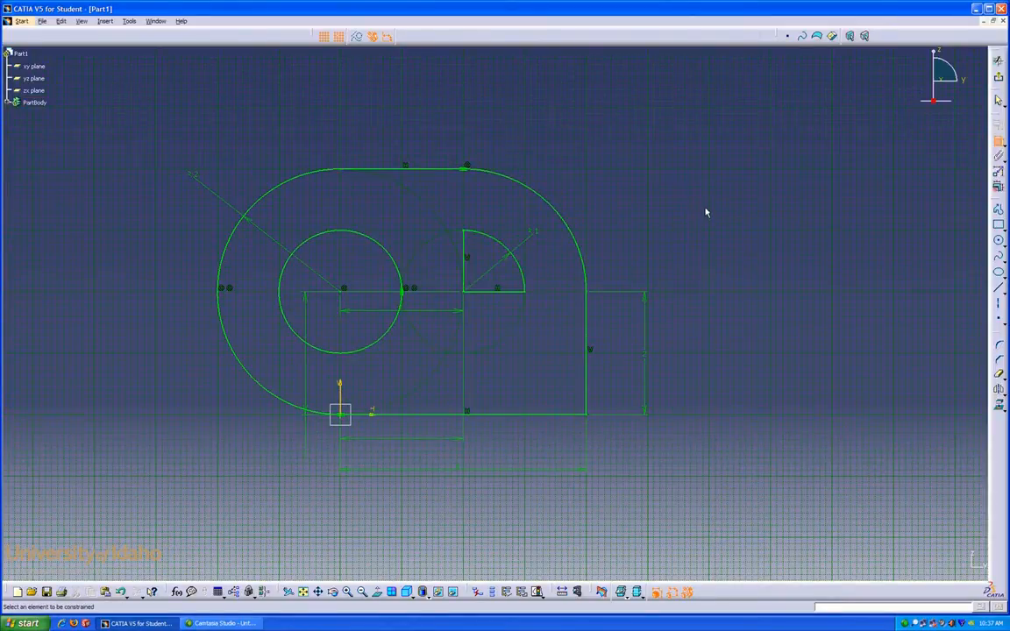